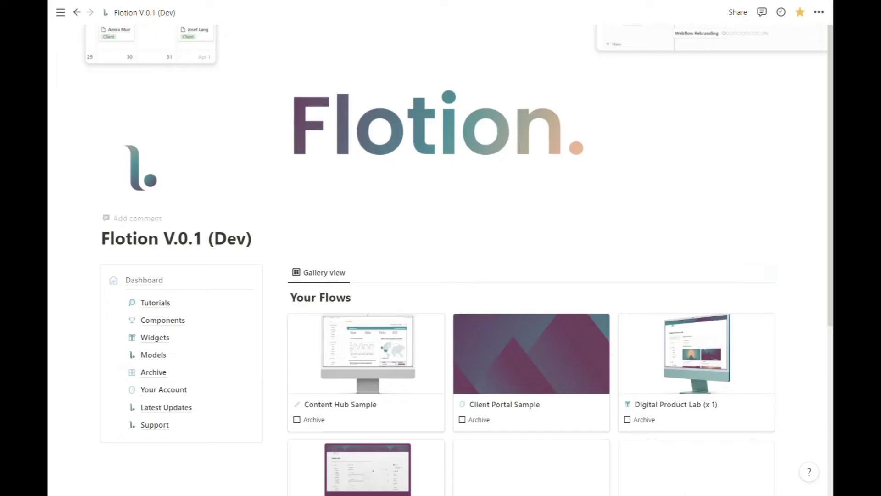
# Add a new Untitled card to the Your Flows gallery and close the template popup
pyautogui.scroll(-2, 440, 275)
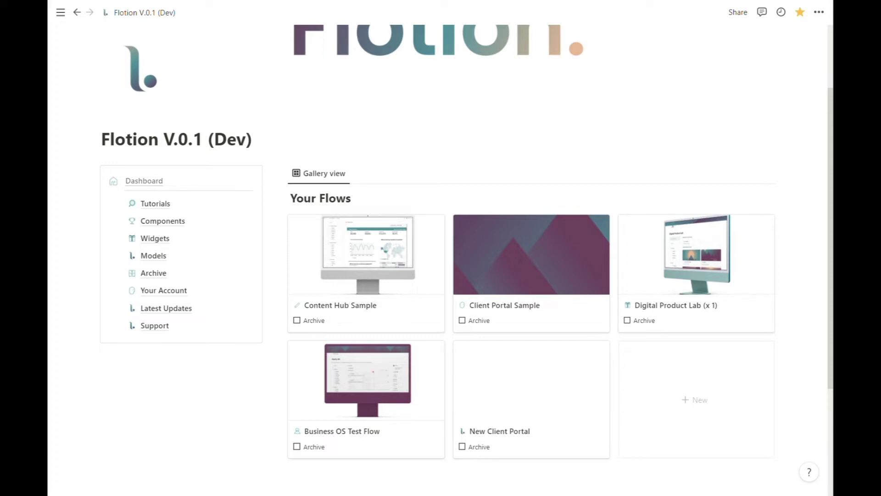
pyautogui.click(706, 392)
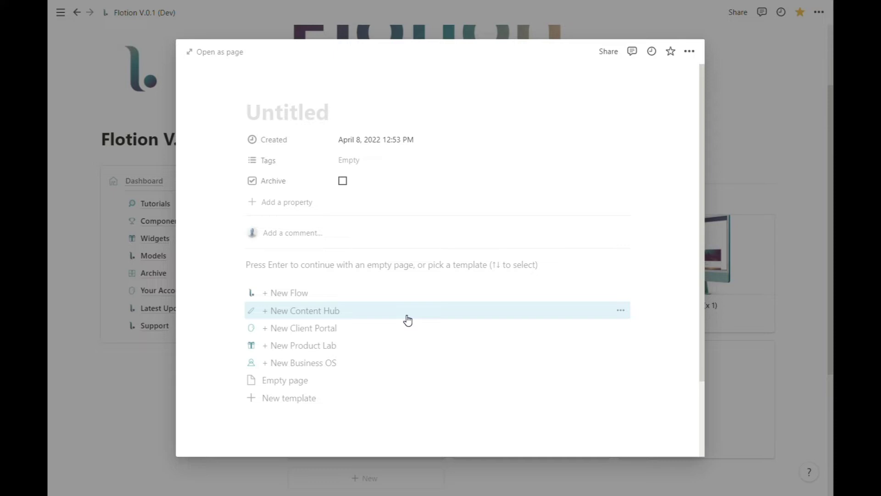
pyautogui.press('Up')
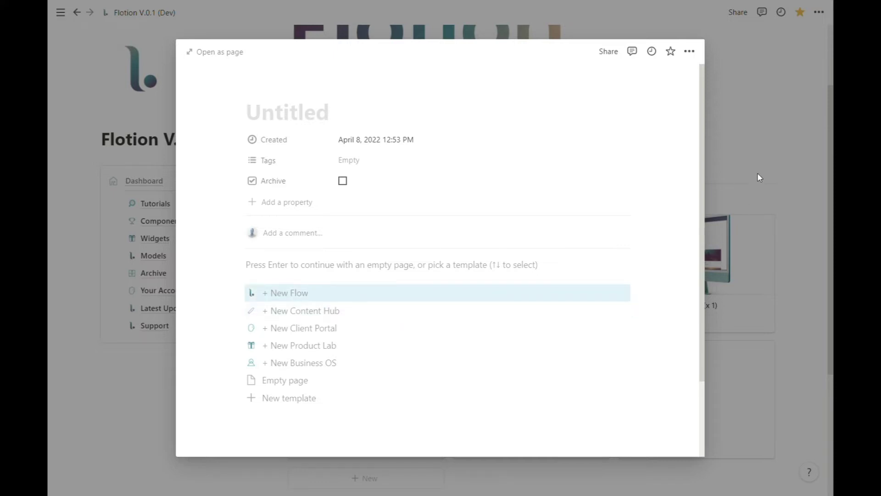
pyautogui.click(783, 184)
# Preview the New Client Portal page, then close it and return to the dashboard
pyautogui.scroll(-2, 470, 297)
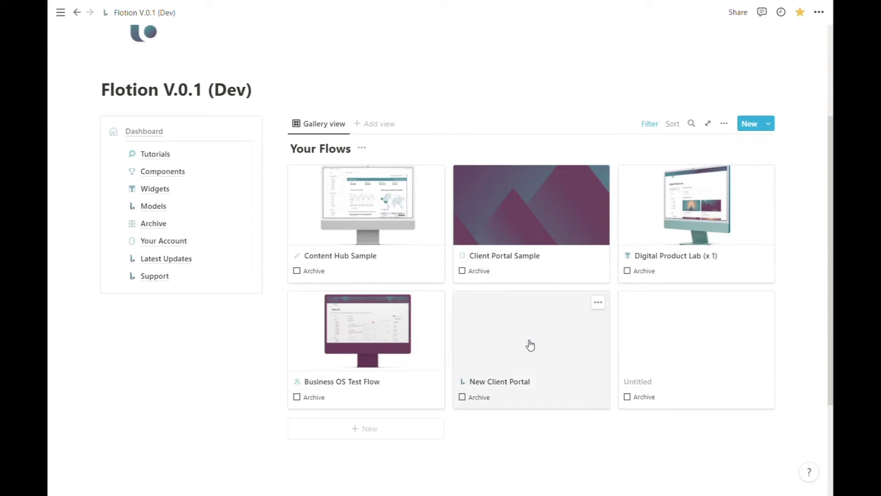
pyautogui.click(530, 345)
pyautogui.click(780, 287)
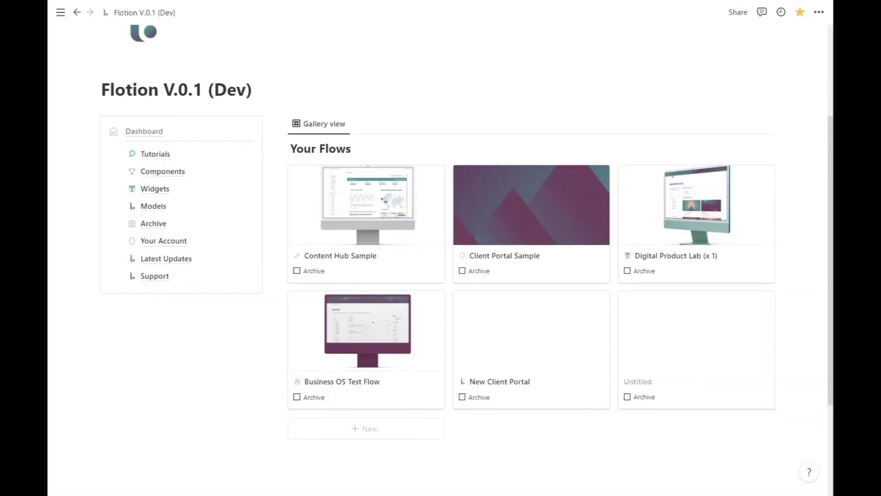
# Apply the New Client Portal template to the Untitled page and title it 'Client Portal from Template'
pyautogui.click(676, 353)
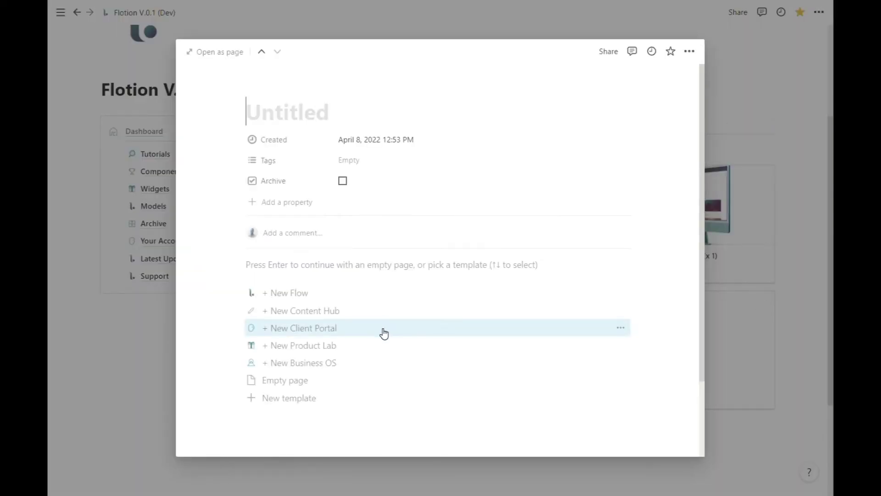
pyautogui.click(303, 334)
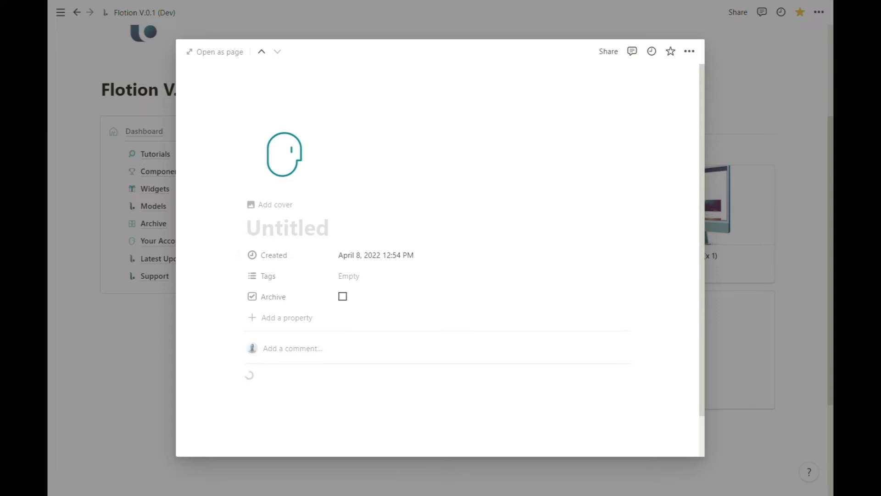
pyautogui.write('C')
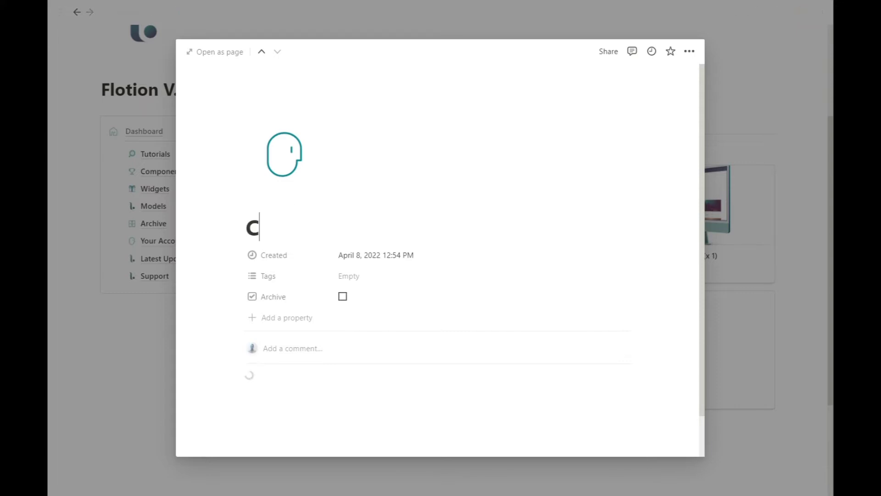
pyautogui.write('lient Portal f')
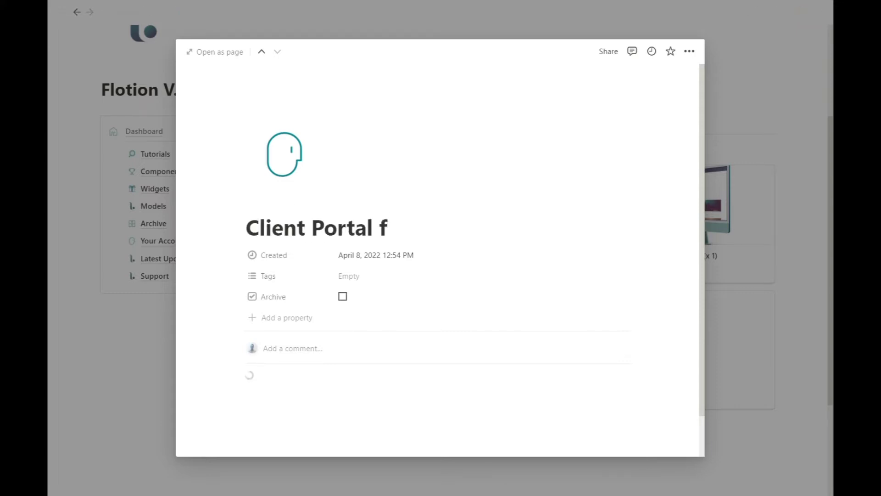
pyautogui.write('rom Template')
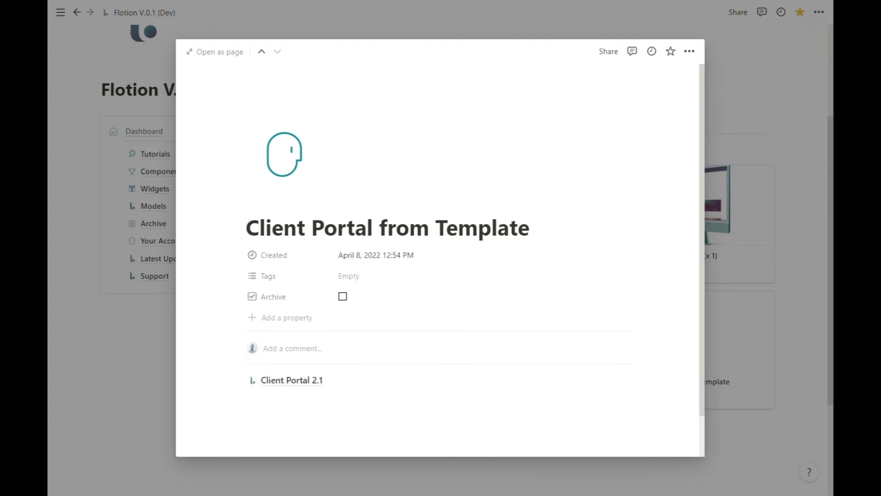
# Scroll through the Client Portal 2.1 page to read its Home menu and setup instructions
pyautogui.scroll(-1, 439, 247)
pyautogui.scroll(1, 440, 248)
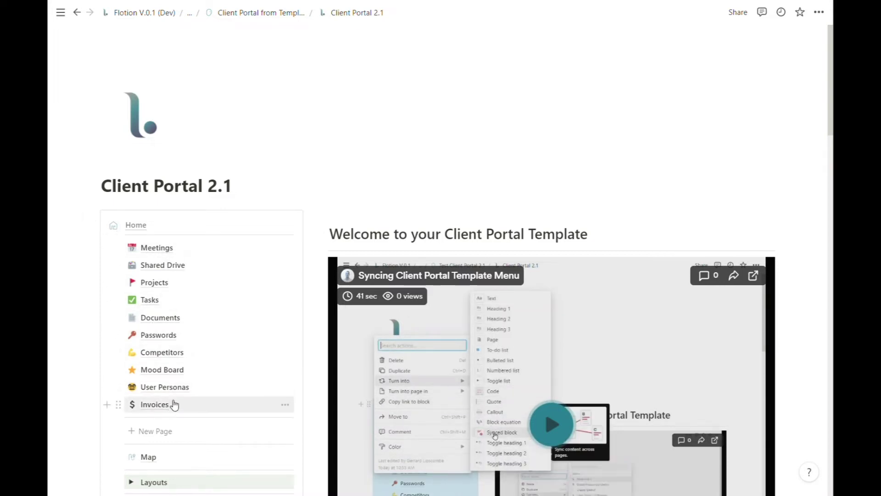
pyautogui.scroll(-3, 173, 404)
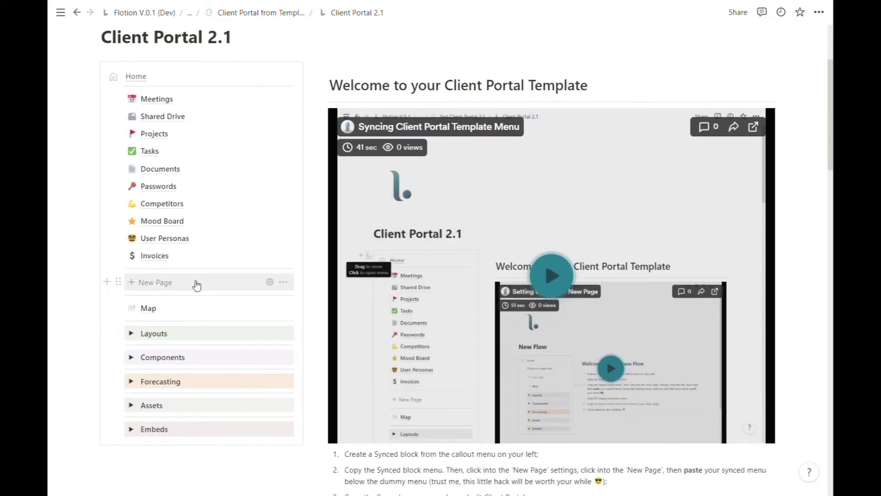
pyautogui.scroll(-1, 197, 294)
pyautogui.scroll(1, 173, 274)
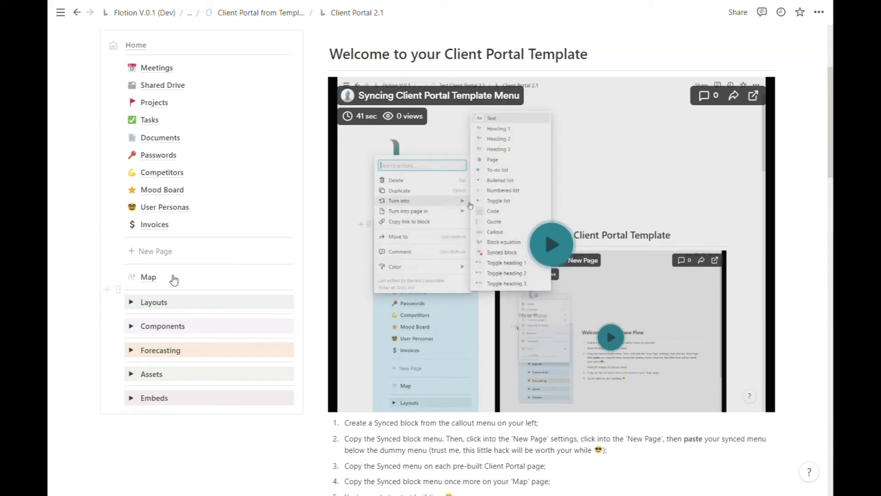
pyautogui.scroll(2, 173, 277)
pyautogui.scroll(-1, 173, 277)
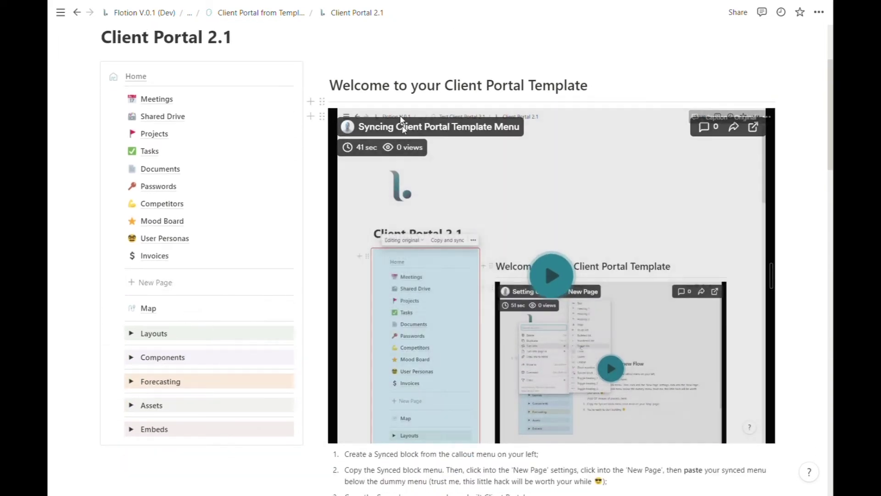
pyautogui.scroll(-1, 179, 238)
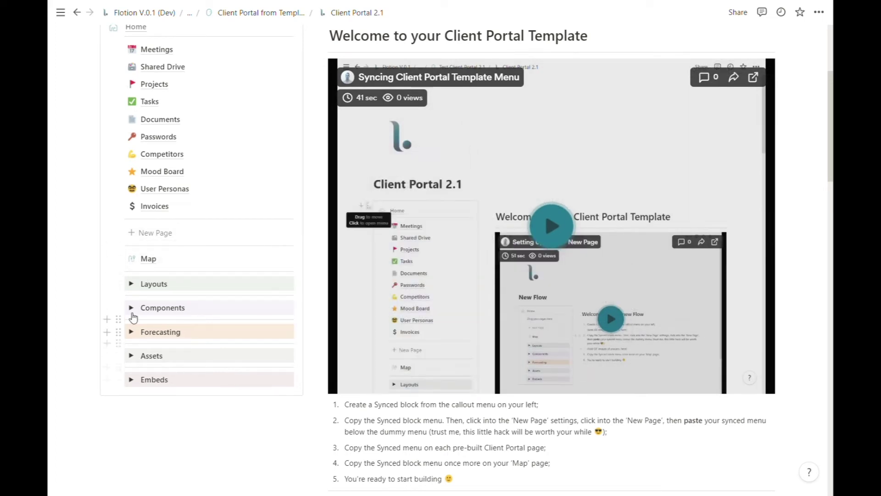
pyautogui.scroll(3, 228, 306)
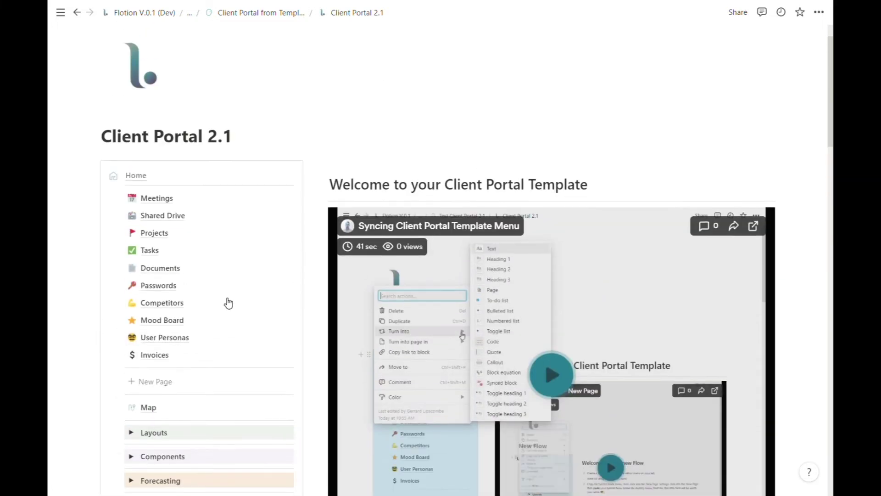
pyautogui.scroll(1, 228, 303)
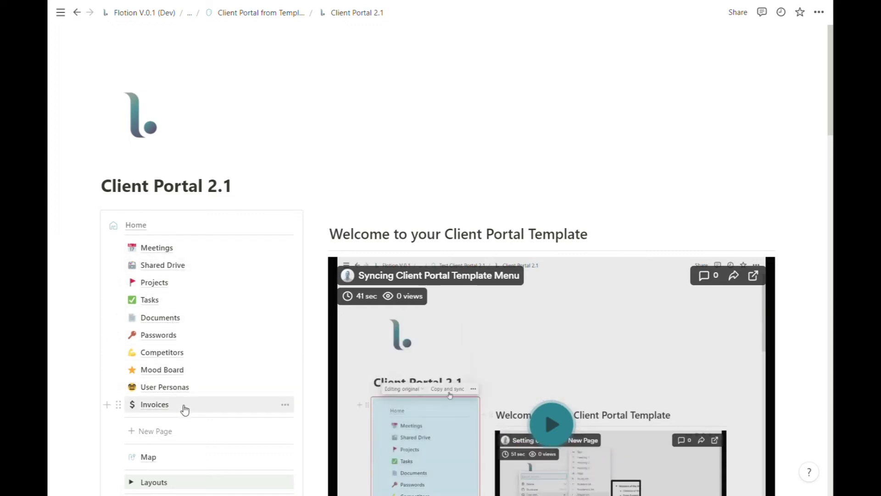
pyautogui.scroll(-1, 185, 410)
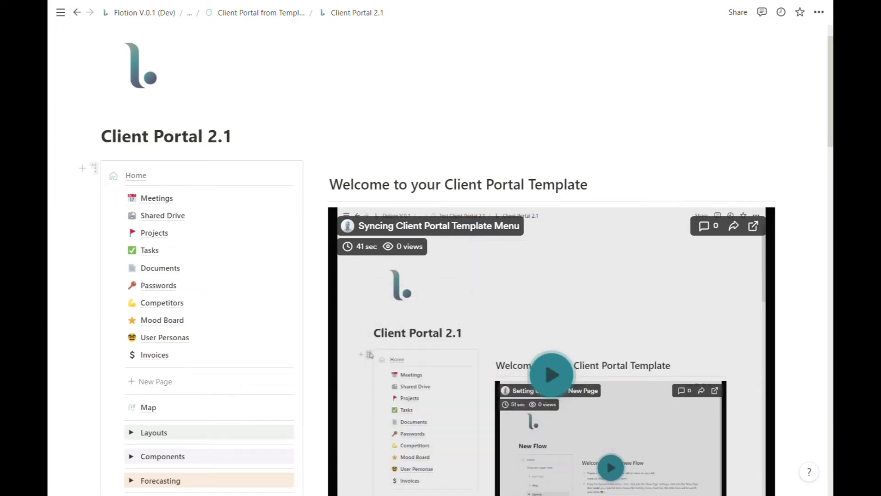
# Convert the Home side menu into a synced block, copy it, and open the New Page button's settings
pyautogui.click(94, 169)
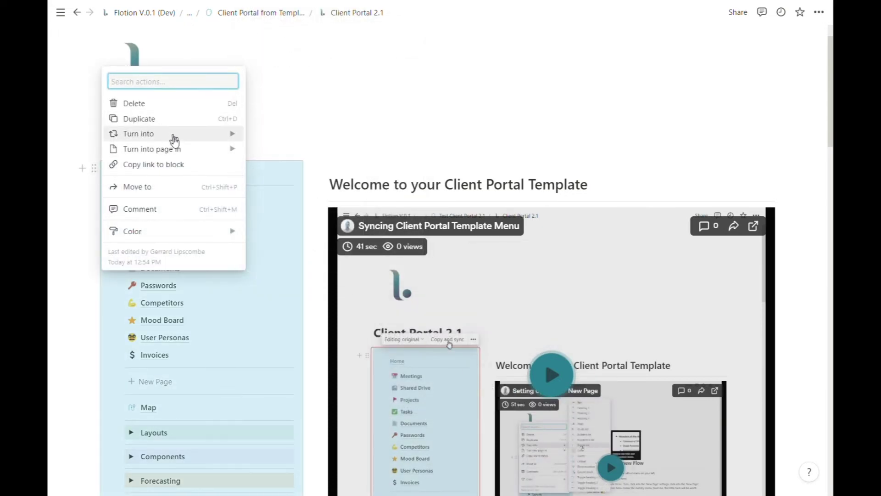
pyautogui.moveTo(197, 138)
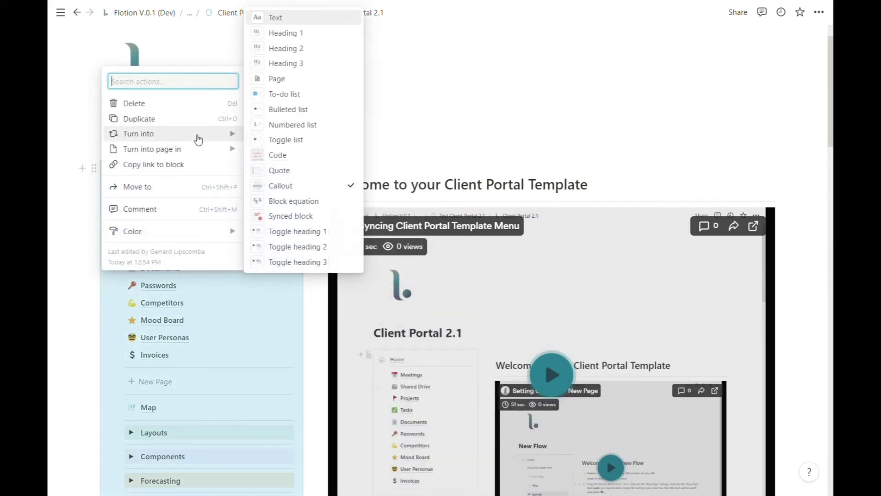
pyautogui.click(297, 215)
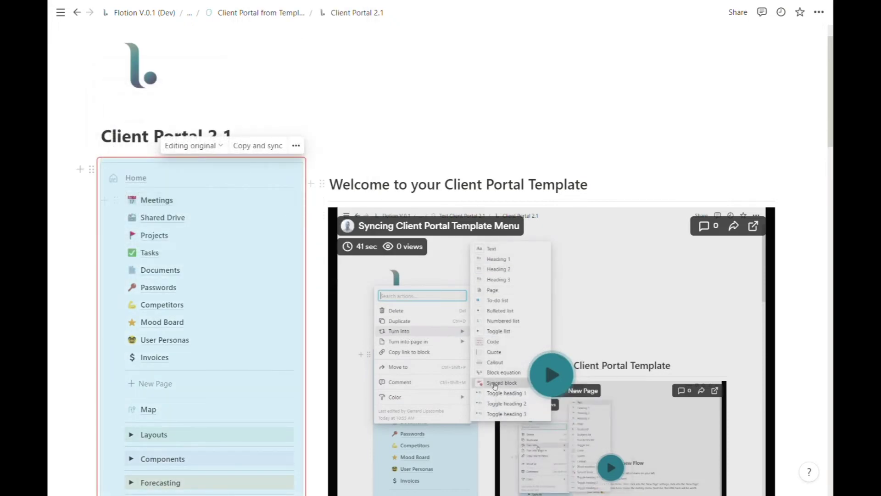
pyautogui.click(259, 146)
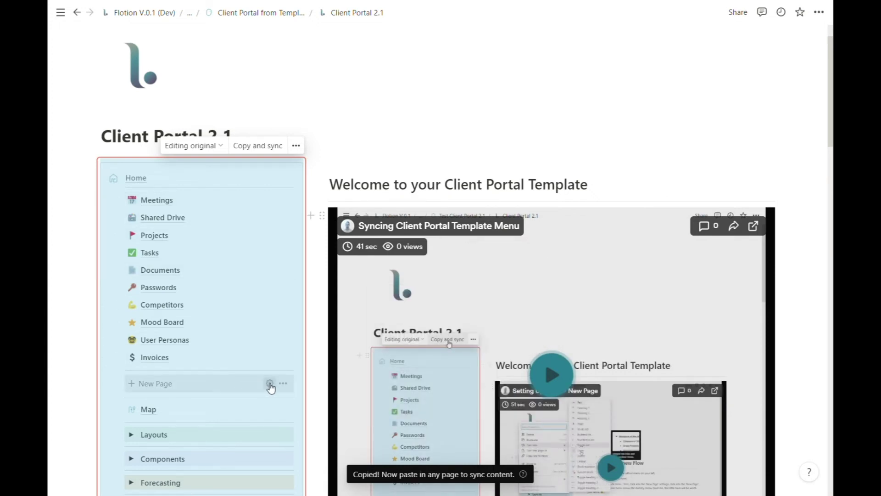
pyautogui.click(270, 385)
pyautogui.scroll(-1, 271, 386)
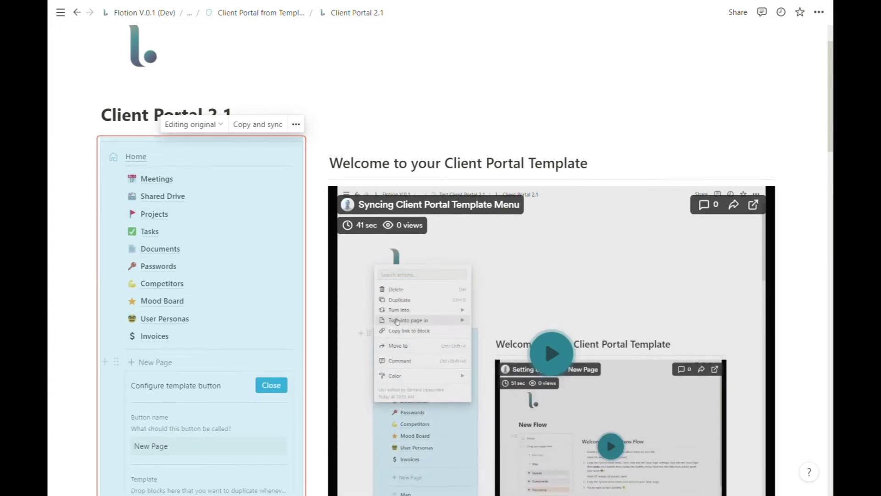
pyautogui.scroll(-3, 232, 391)
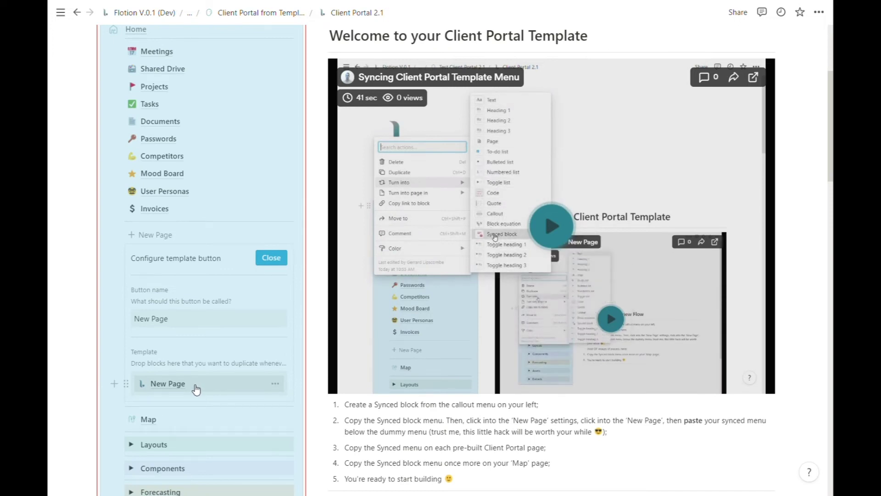
# Paste the synced menu into the New Page template and delete its instruction callout
pyautogui.click(168, 384)
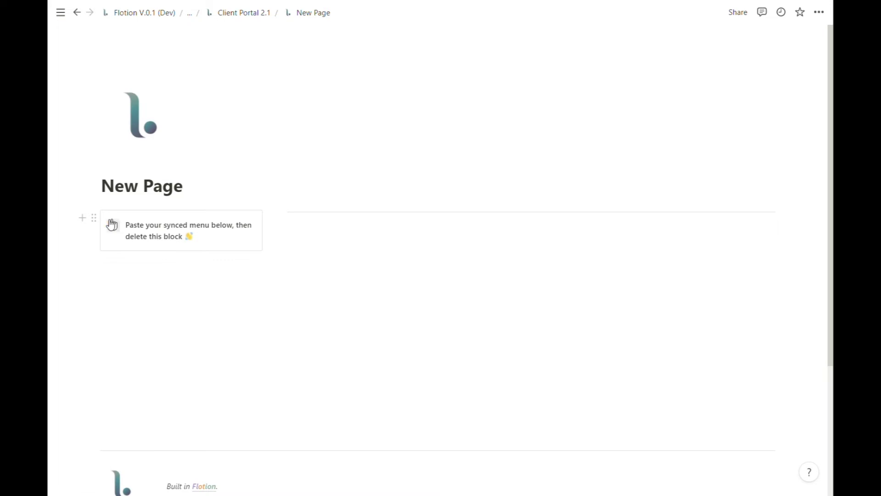
pyautogui.click(81, 217)
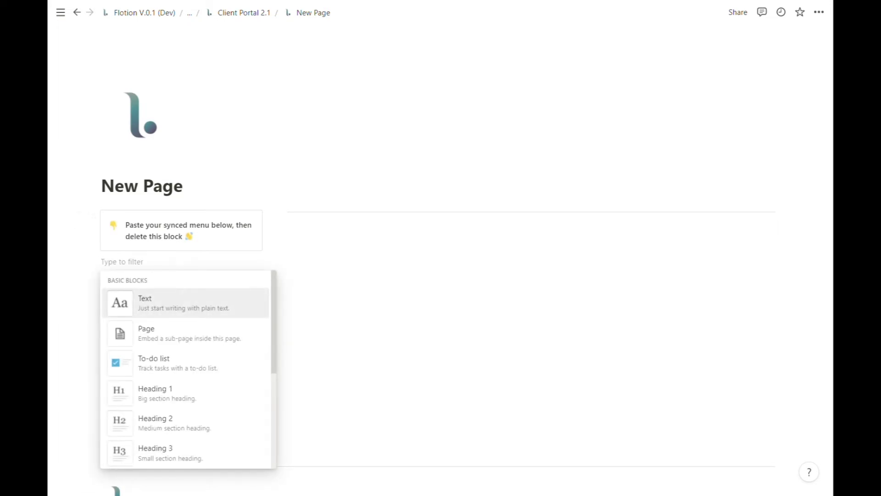
pyautogui.rightClick(114, 265)
pyautogui.click(114, 271)
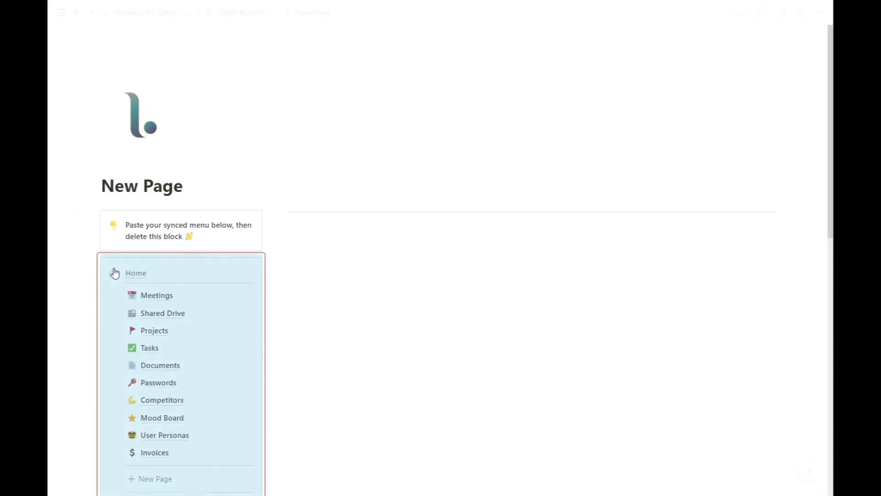
pyautogui.click(94, 217)
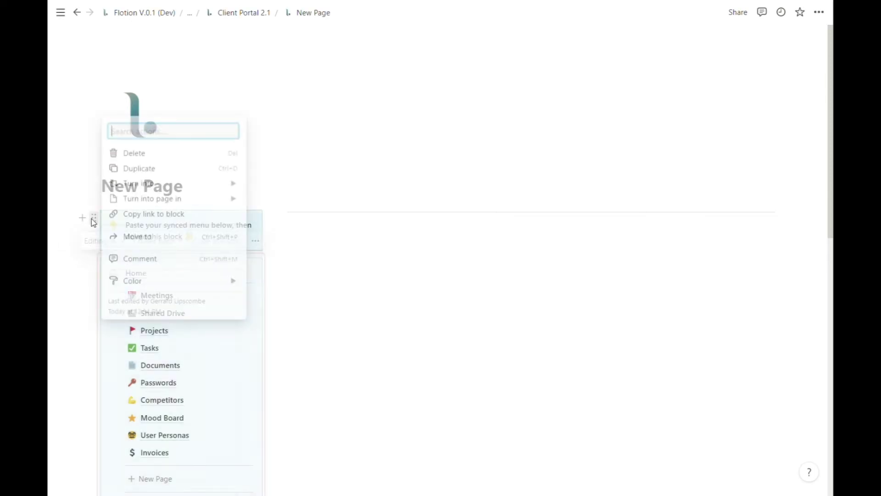
pyautogui.click(134, 153)
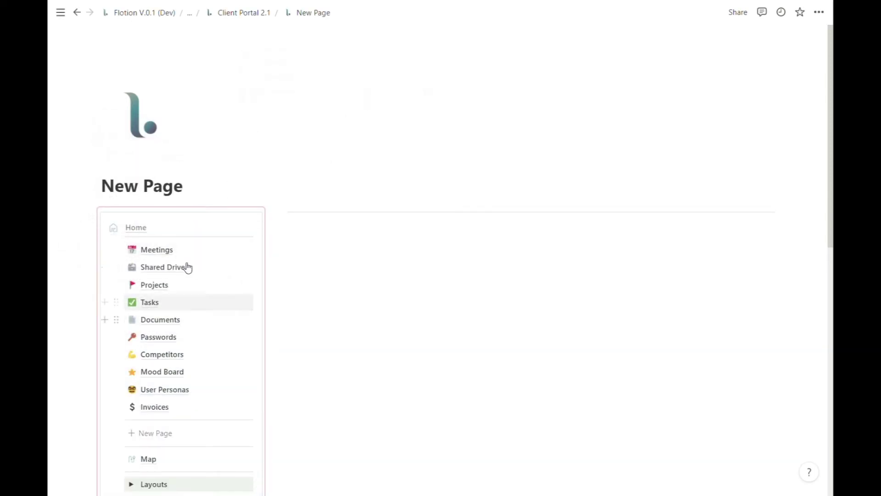
pyautogui.scroll(-2, 196, 315)
pyautogui.scroll(2, 197, 315)
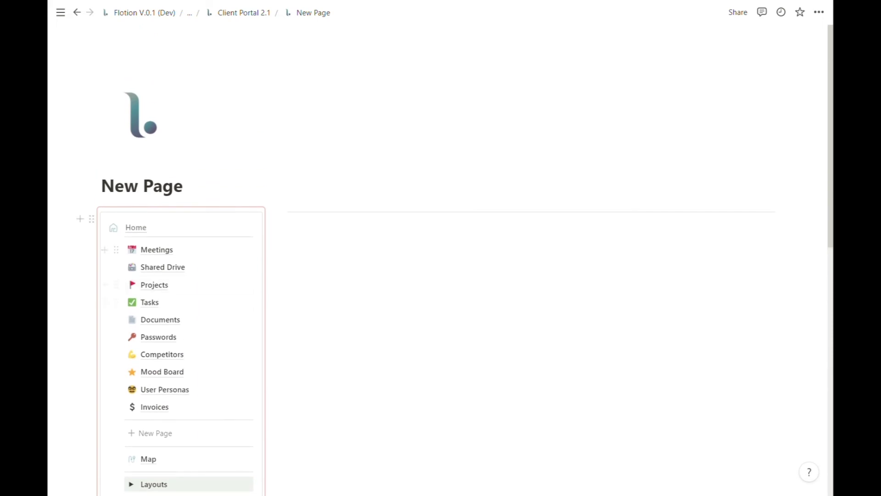
# Back on Client Portal 2.1, create a new page from the side menu's New Page button
pyautogui.click(137, 227)
pyautogui.scroll(-2, 183, 360)
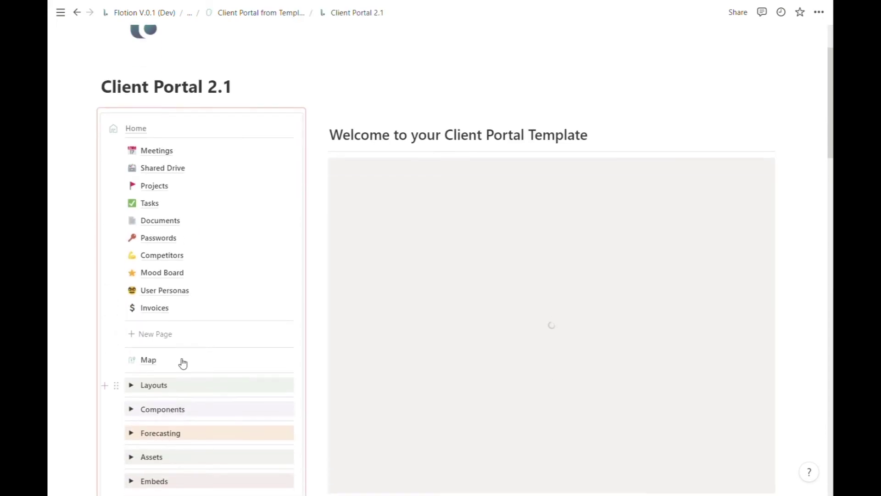
pyautogui.click(167, 337)
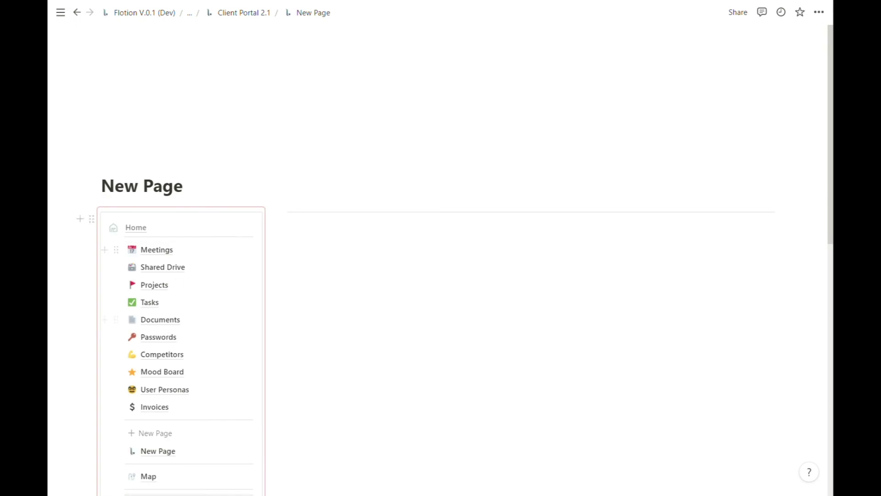
pyautogui.scroll(-2, 159, 249)
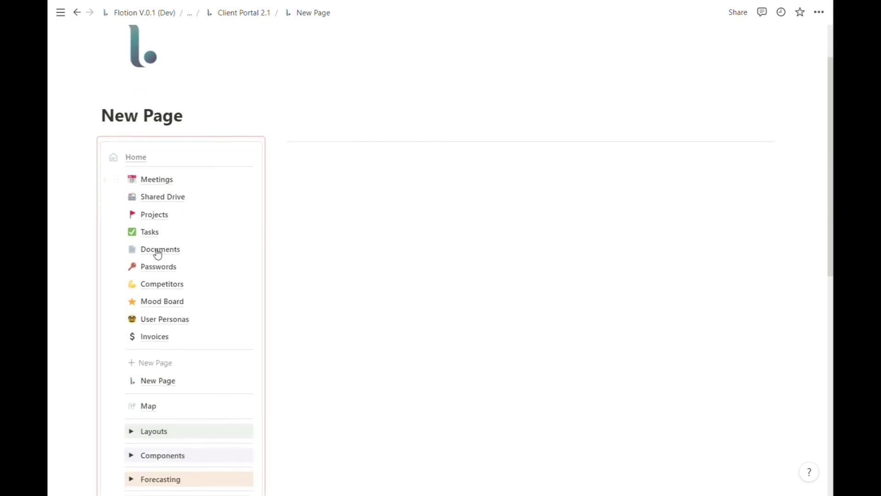
pyautogui.click(116, 352)
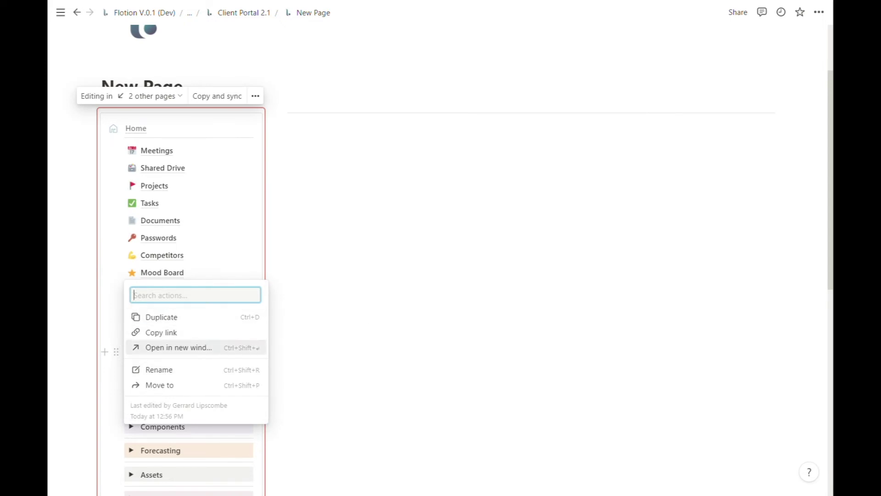
pyautogui.press('Escape')
pyautogui.moveTo(138, 132)
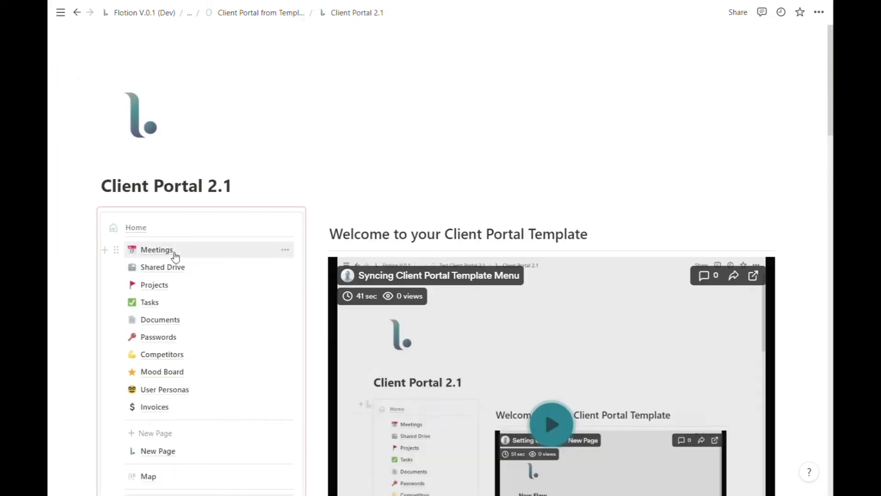
# On the Meetings page, paste the synced Home menu below the callout and delete the callout
pyautogui.click(173, 253)
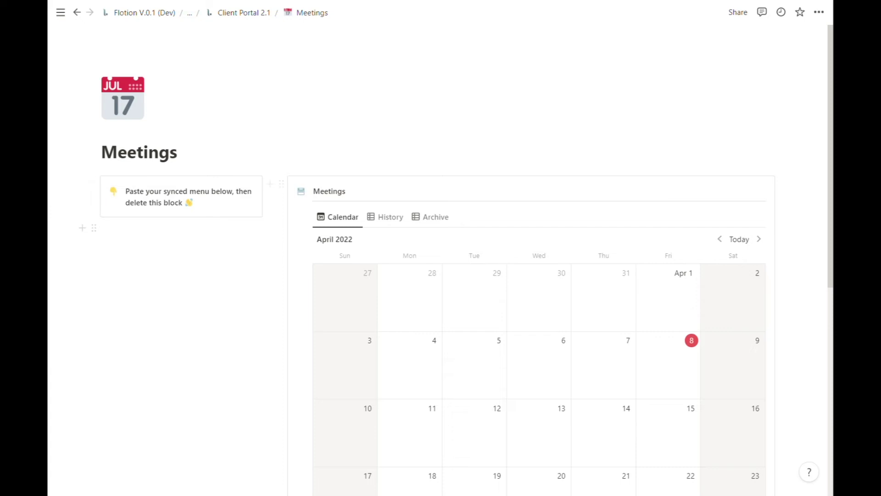
pyautogui.scroll(-6, 440, 252)
pyautogui.scroll(4, 441, 253)
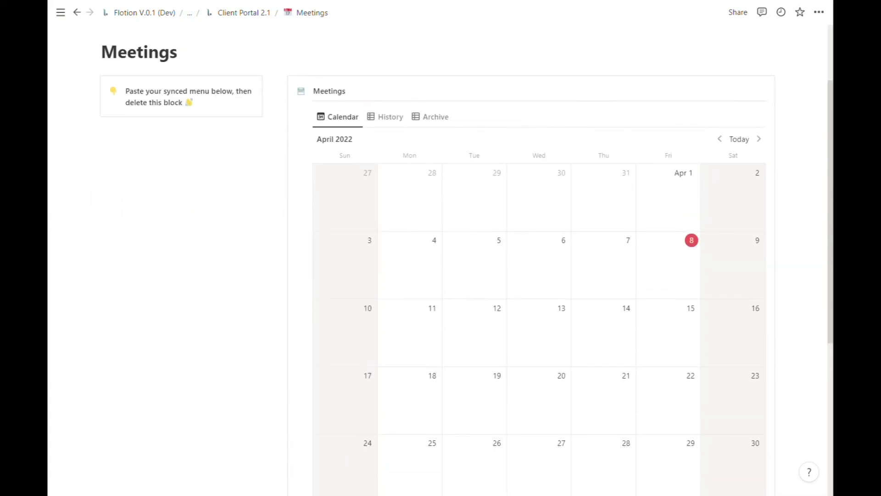
pyautogui.scroll(1, 398, 216)
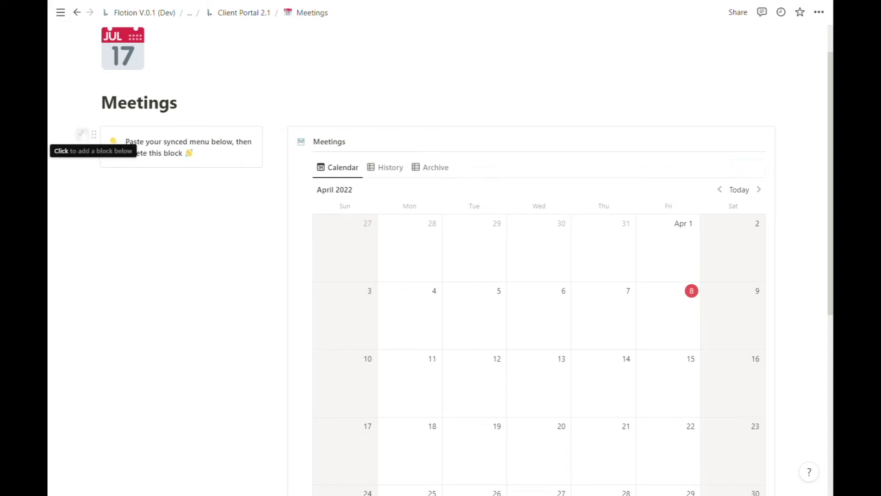
pyautogui.click(82, 135)
pyautogui.rightClick(124, 189)
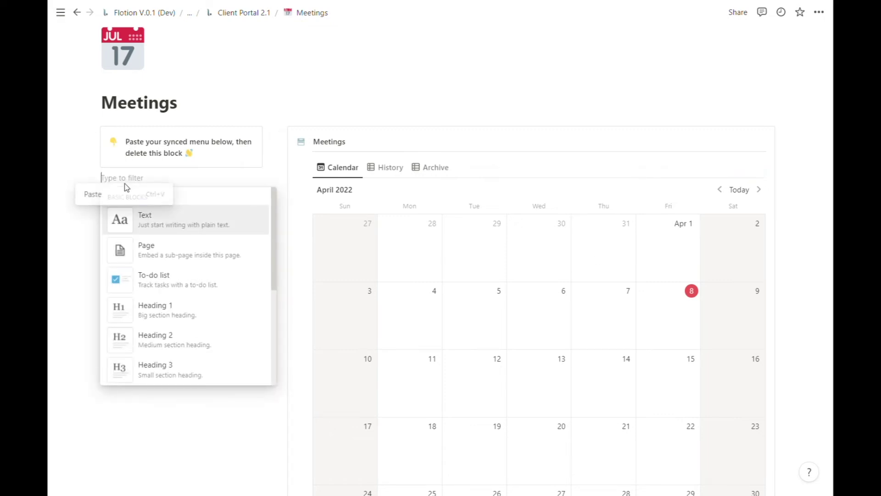
pyautogui.click(93, 194)
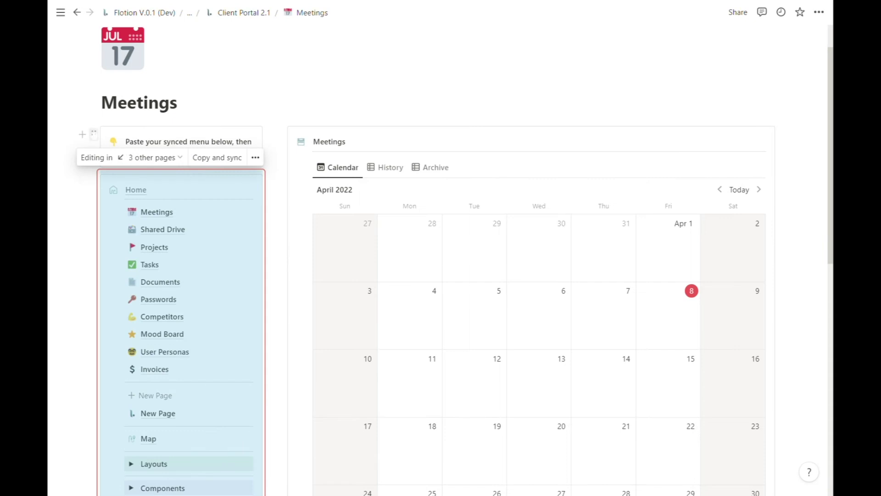
pyautogui.rightClick(172, 159)
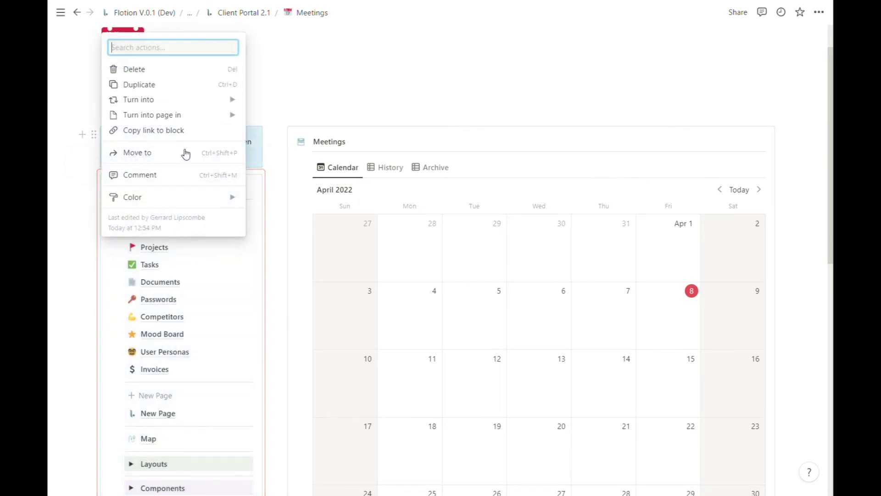
pyautogui.click(140, 69)
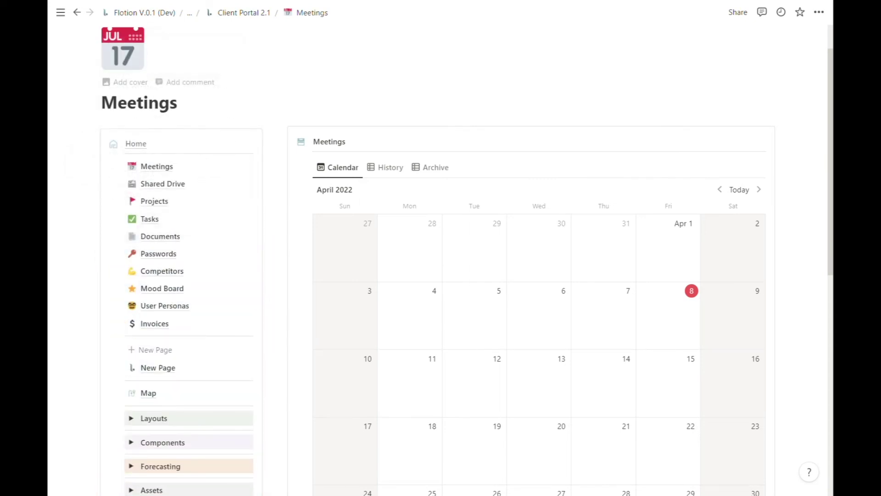
# On Shared Drive, paste the synced menu below the callout and delete the callout
pyautogui.click(158, 182)
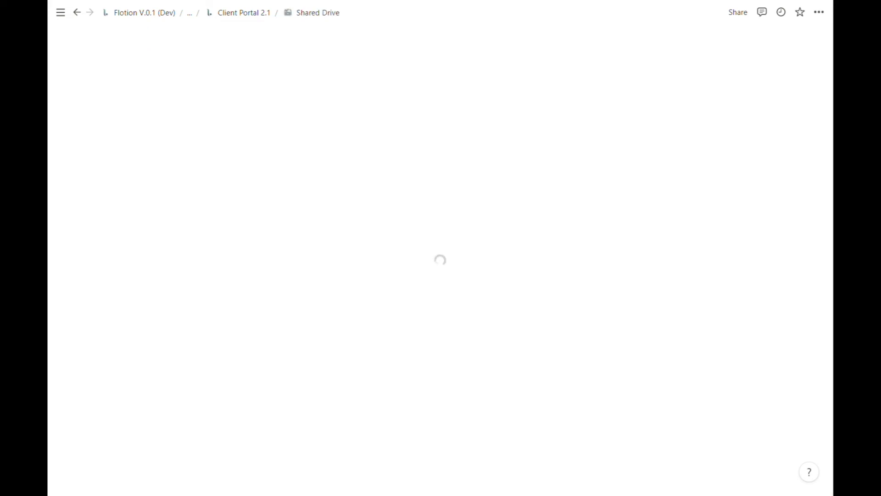
pyautogui.click(82, 184)
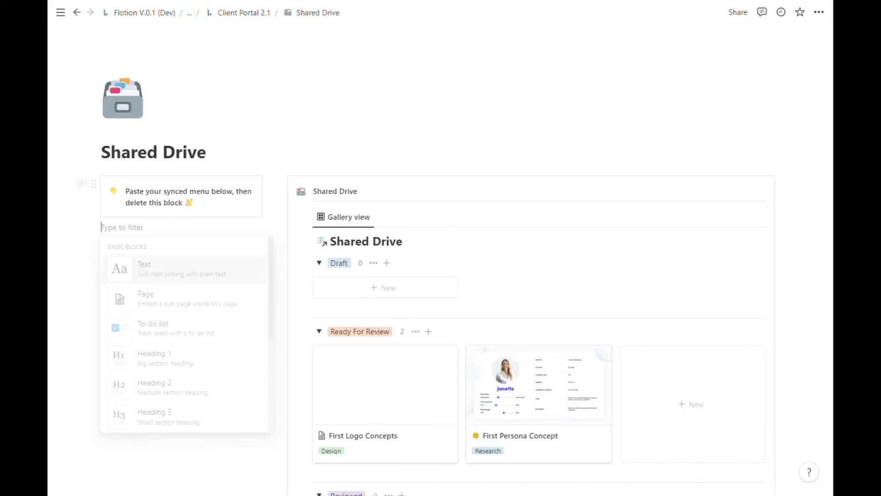
pyautogui.hotkey('ctrl', 'v')
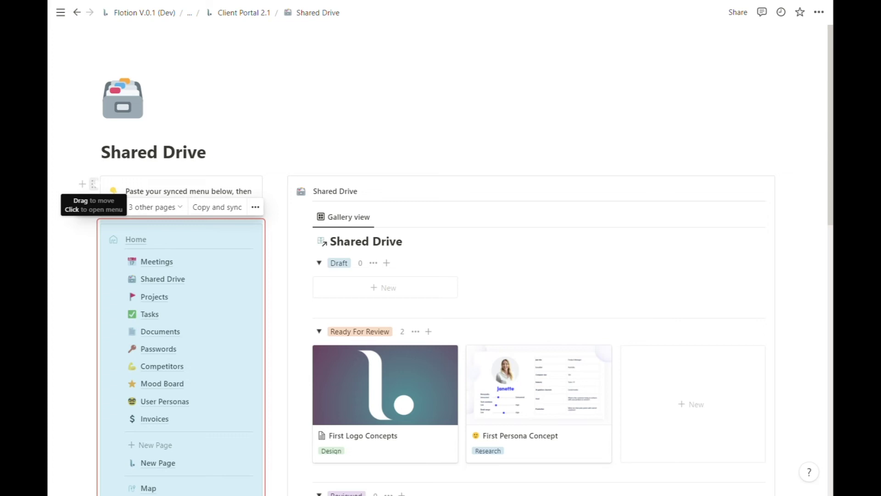
pyautogui.click(94, 184)
pyautogui.click(163, 119)
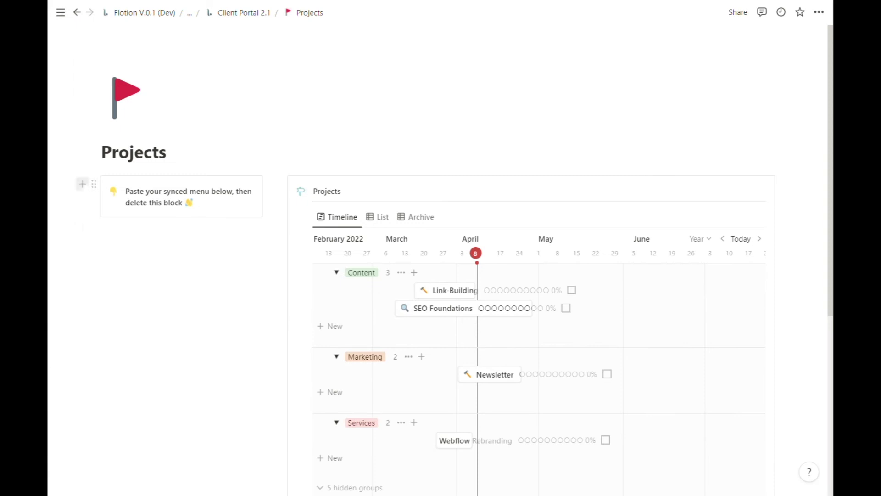
# On Projects, paste the synced menu below the callout and remove the callout
pyautogui.click(82, 184)
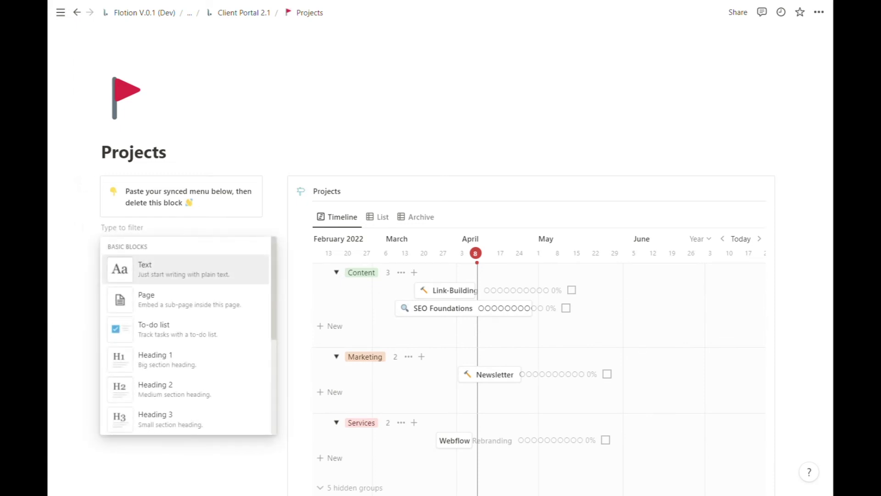
pyautogui.hotkey('ctrl', 'v')
pyautogui.click(94, 183)
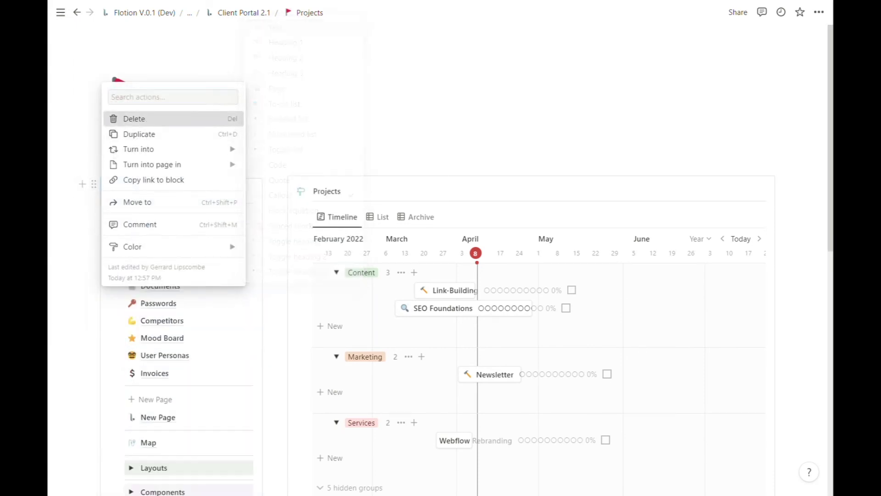
pyautogui.press('Escape')
# On Tasks, paste the synced menu below the callout and delete the callout
pyautogui.click(148, 269)
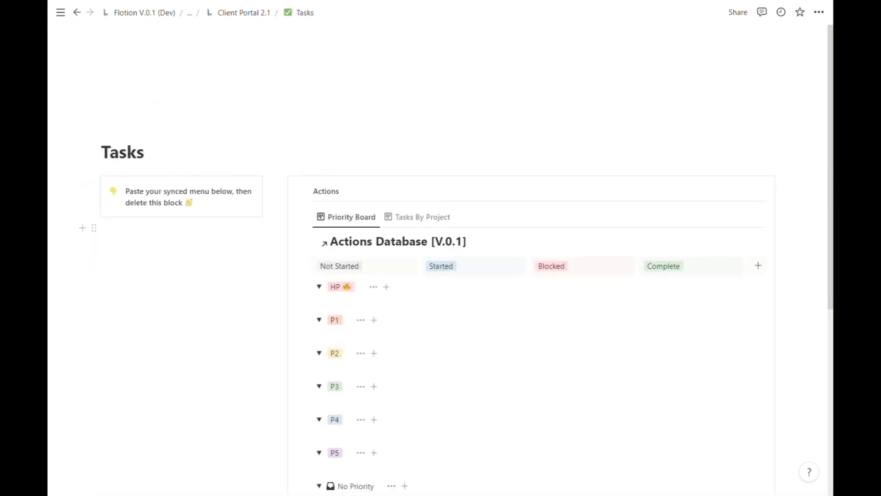
pyautogui.click(82, 183)
pyautogui.hotkey('ctrl', 'v')
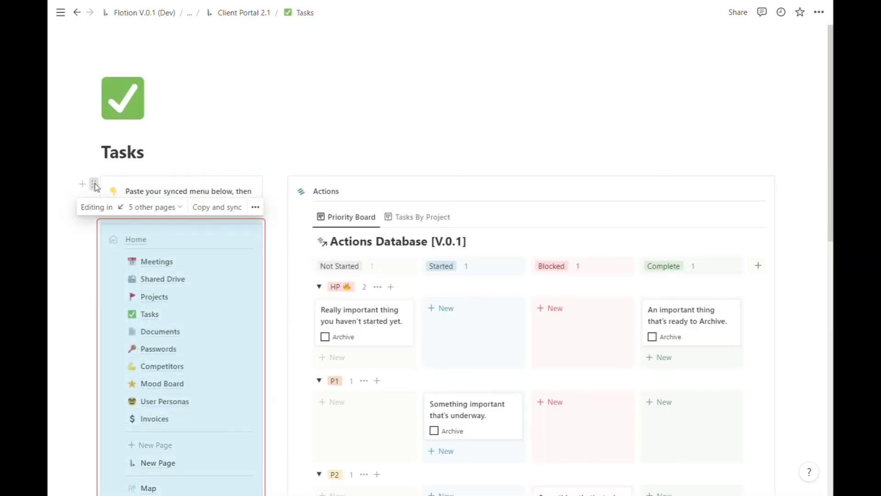
pyautogui.click(94, 184)
pyautogui.click(134, 118)
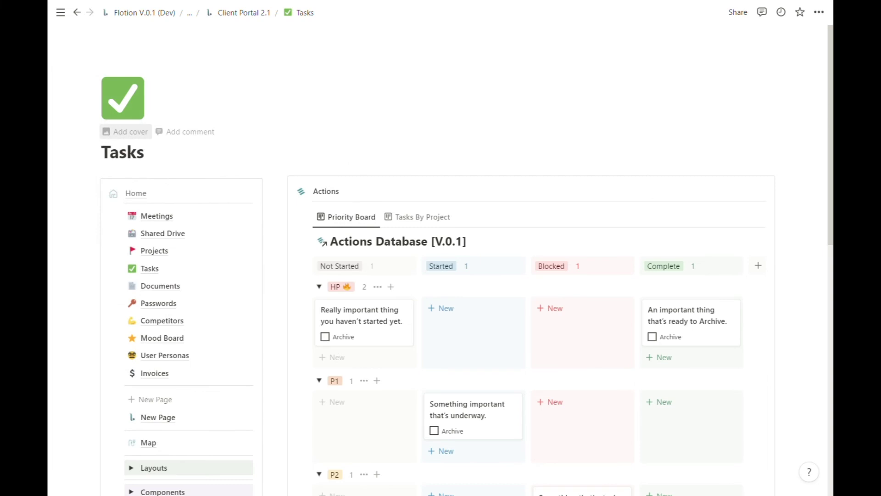
pyautogui.click(155, 224)
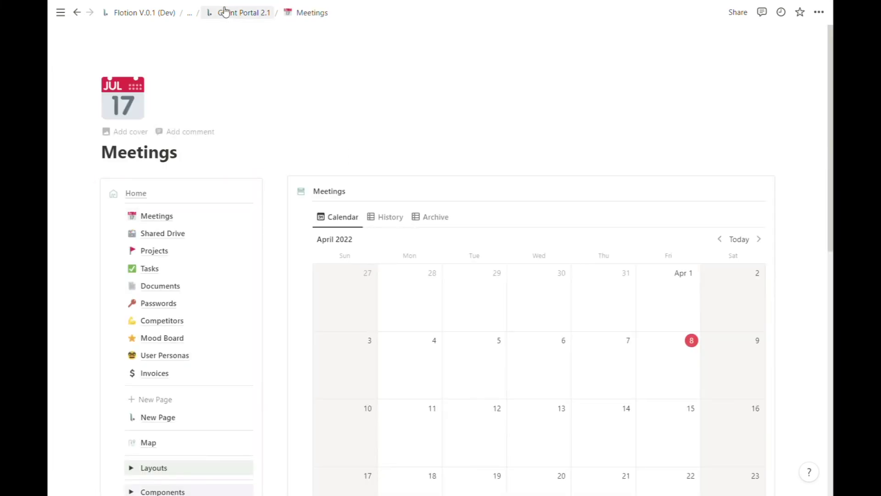
pyautogui.scroll(-6, 428, 207)
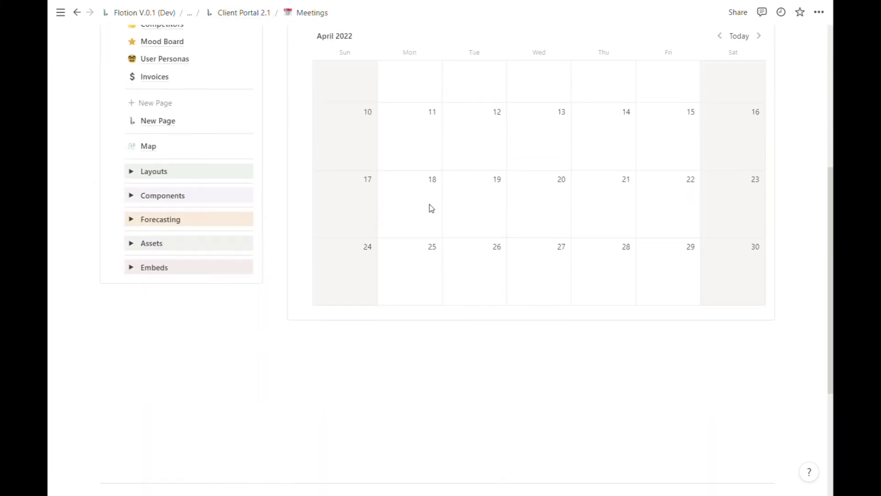
pyautogui.scroll(4, 321, 238)
pyautogui.click(165, 140)
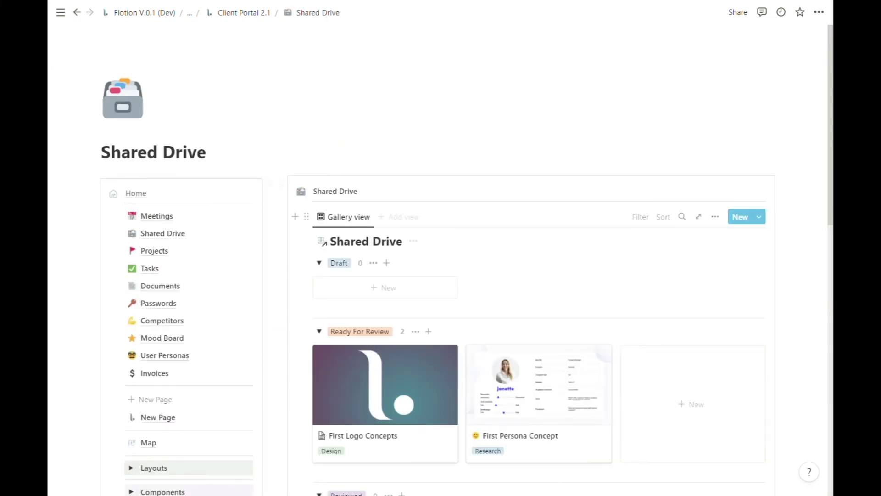
pyautogui.scroll(-4, 437, 243)
pyautogui.scroll(3, 437, 243)
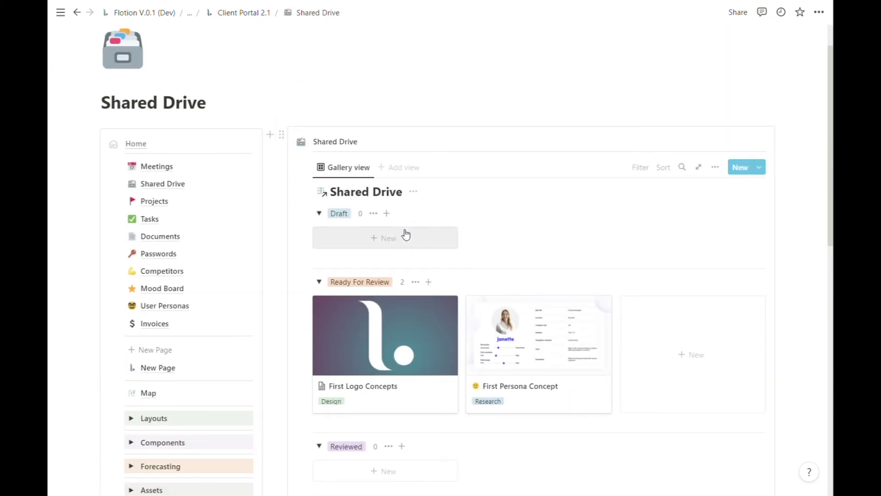
pyautogui.click(155, 201)
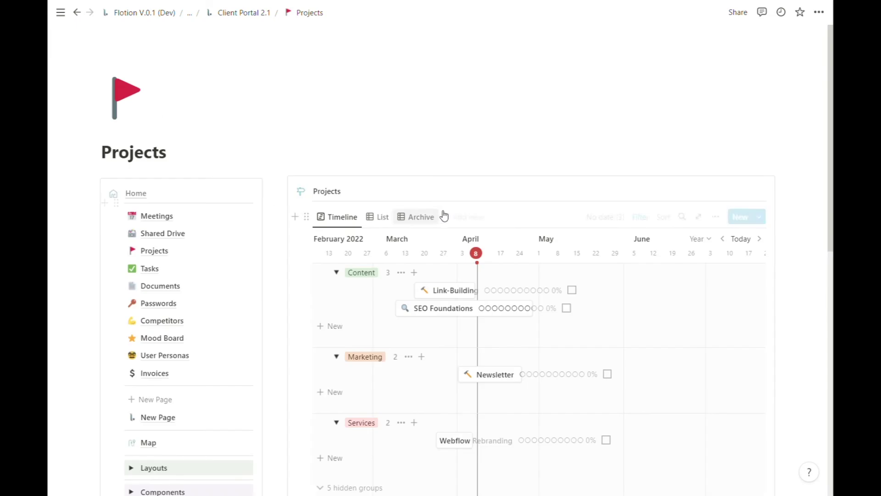
pyautogui.scroll(-4, 442, 216)
pyautogui.scroll(4, 442, 216)
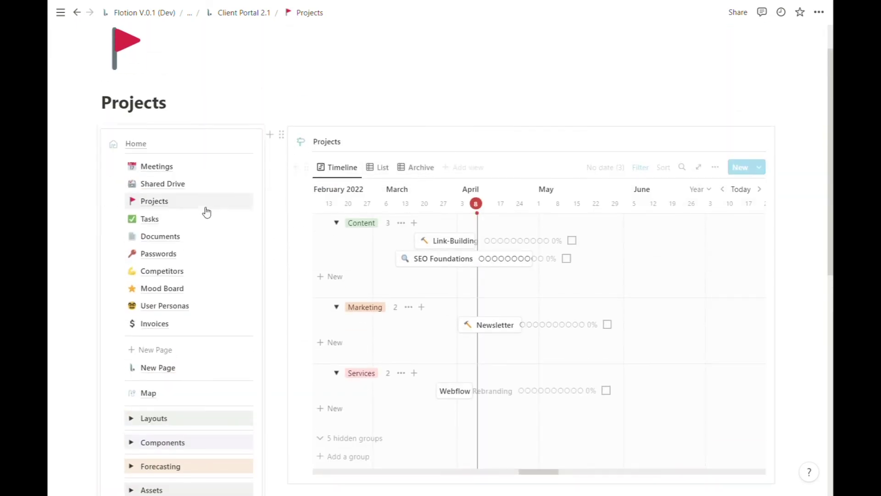
pyautogui.click(149, 219)
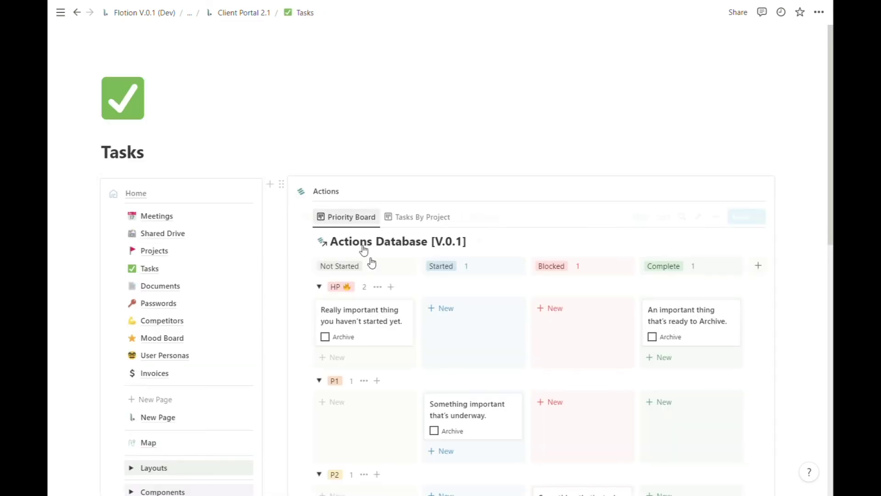
pyautogui.scroll(-4, 372, 262)
pyautogui.scroll(2, 441, 248)
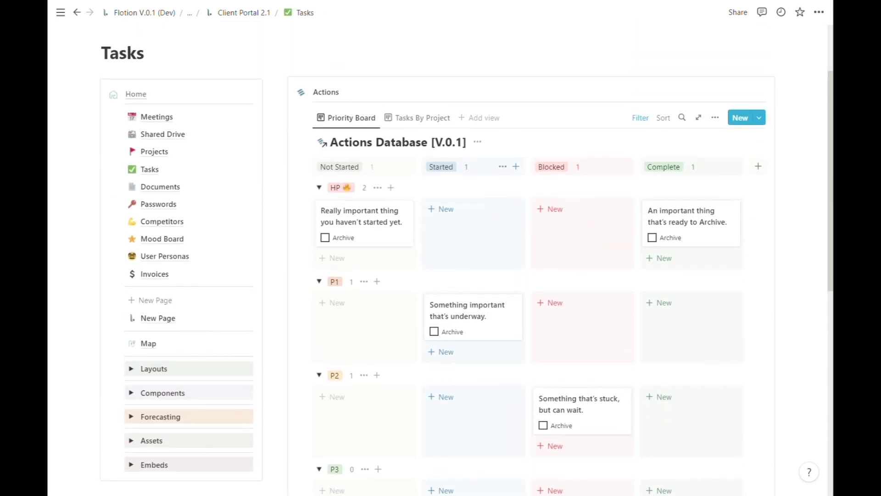
pyautogui.scroll(1, 434, 252)
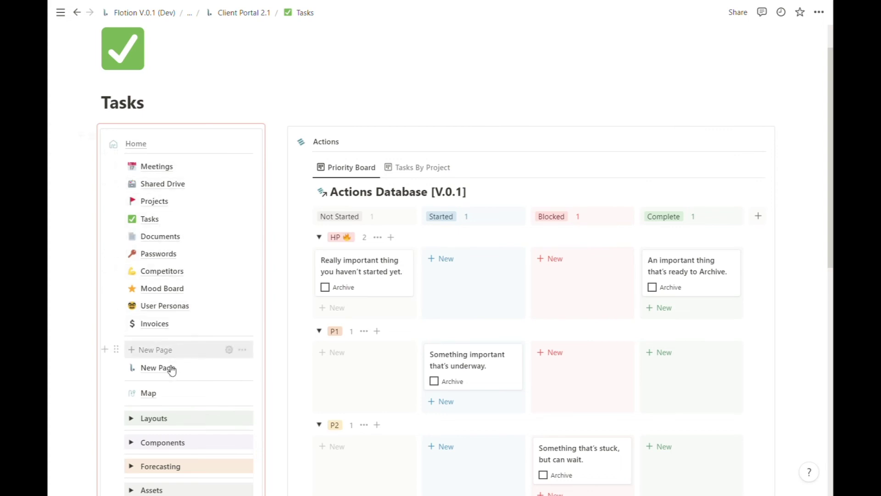
# Delete the extra New Page link from the synced side menu
pyautogui.click(116, 367)
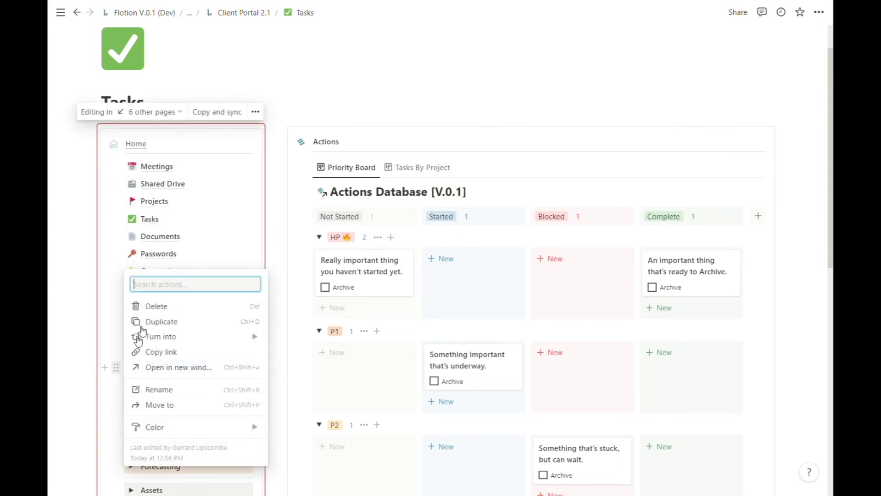
pyautogui.click(161, 309)
pyautogui.scroll(-2, 179, 206)
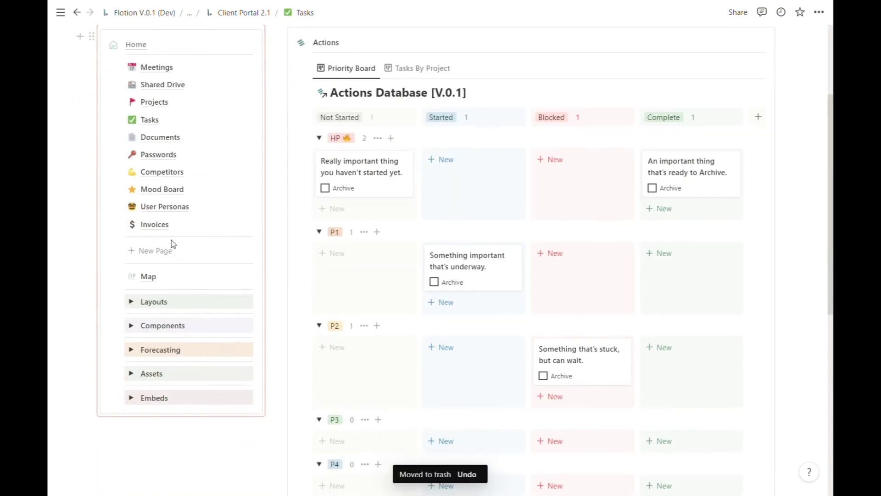
# Expand and collapse the Layouts and Components sections to inspect their items
pyautogui.click(131, 302)
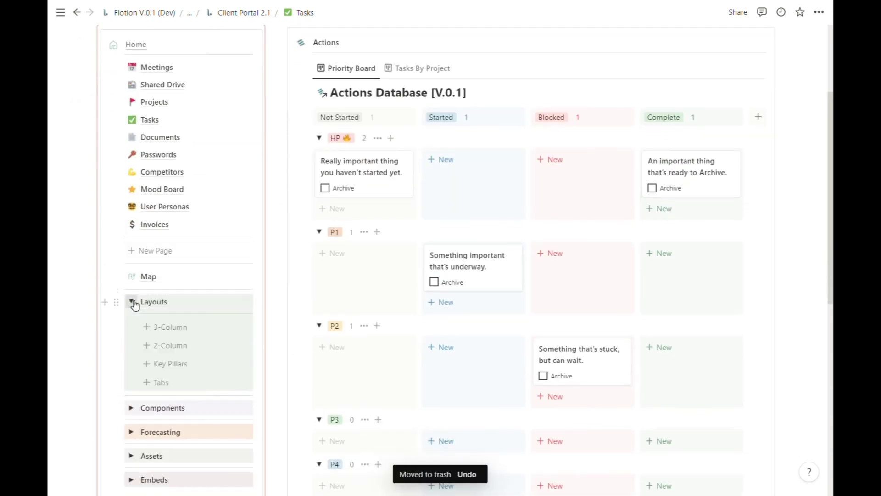
pyautogui.click(132, 302)
pyautogui.click(132, 325)
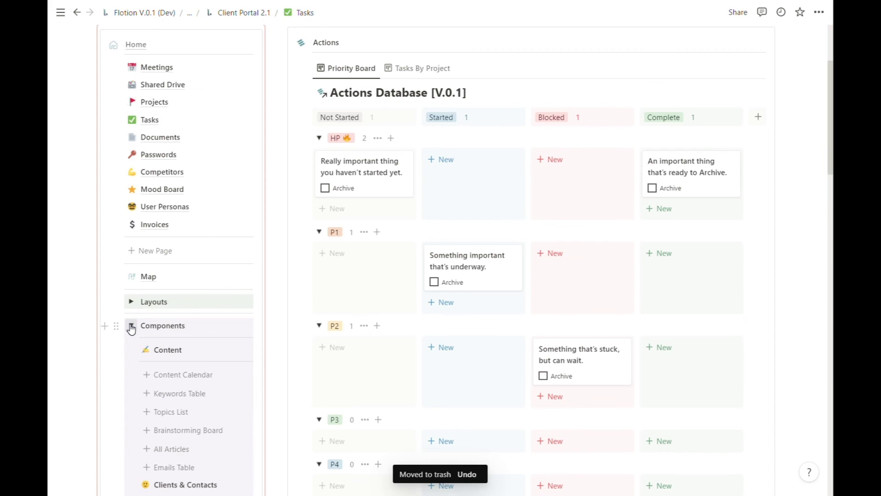
pyautogui.click(132, 326)
pyautogui.scroll(1, 171, 275)
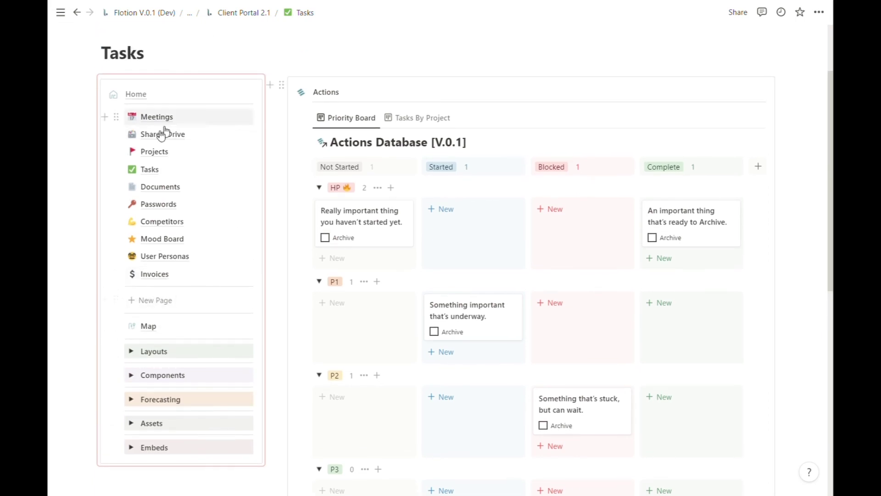
pyautogui.scroll(2, 227, 191)
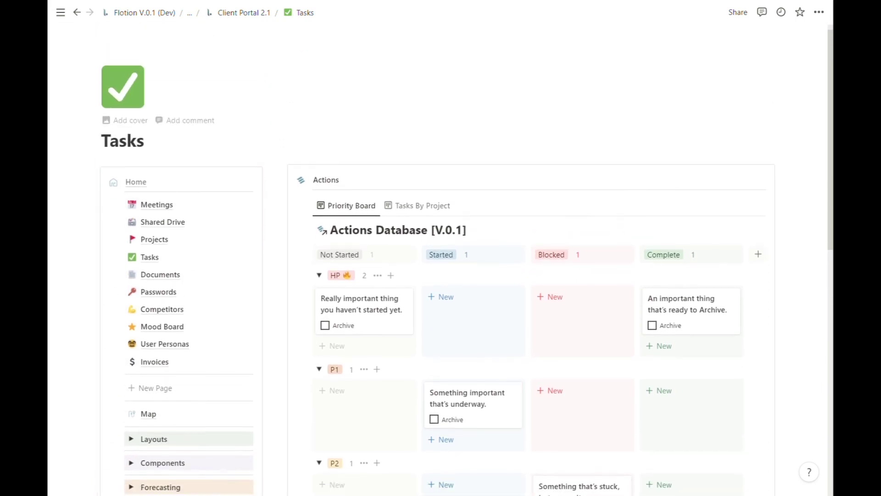
pyautogui.scroll(-1, 173, 348)
# Create a 'Video Creation' page, move its menu link under Invoices, and give it a movie camera icon
pyautogui.click(170, 351)
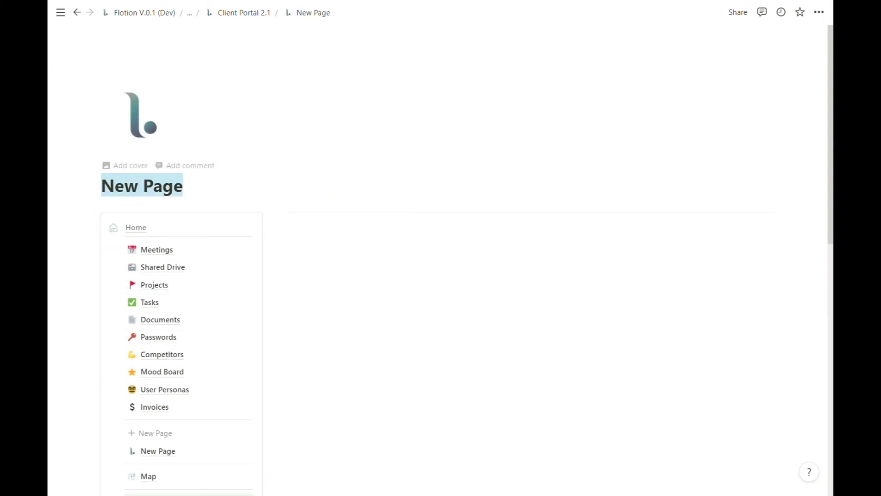
pyautogui.write('Video Creation')
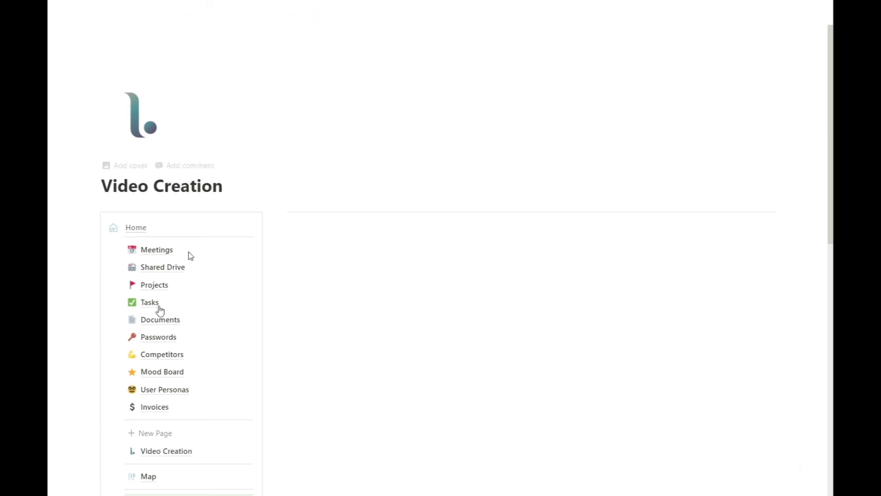
pyautogui.moveTo(115, 451); pyautogui.dragTo(133, 421)
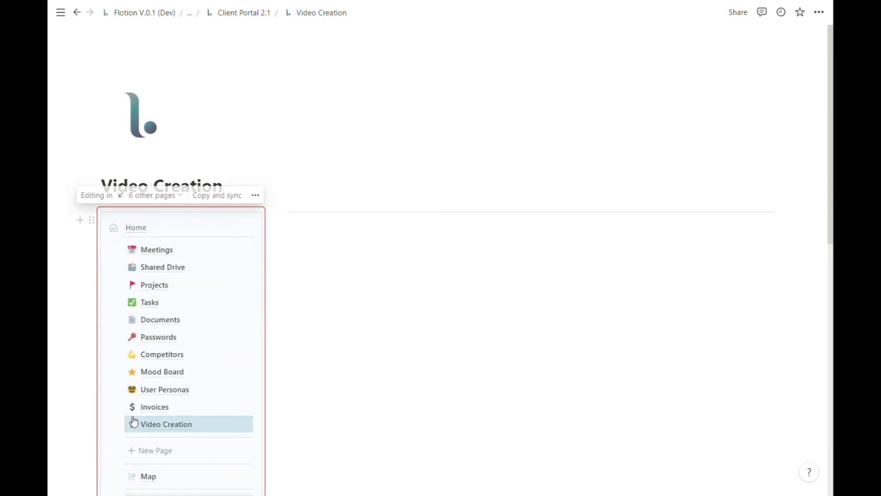
pyautogui.click(141, 115)
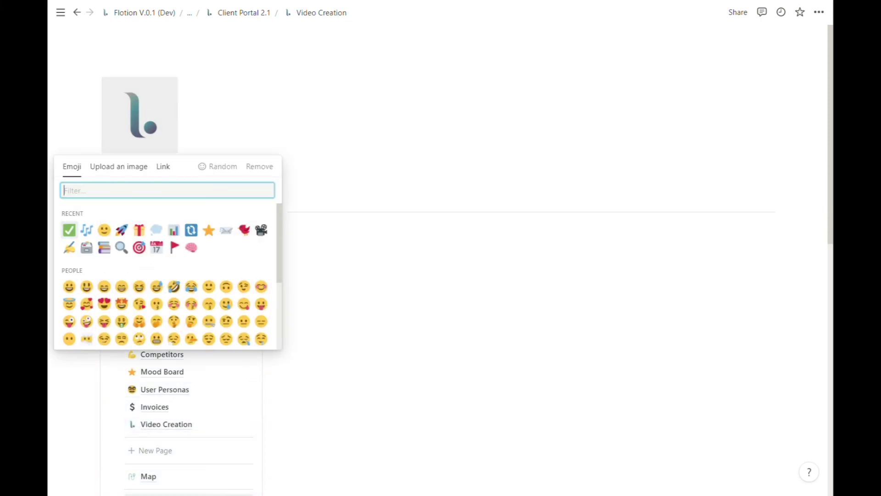
pyautogui.click(260, 230)
# Add the Content Calendar template from Components to the Video Creation page
pyautogui.scroll(-2, 170, 380)
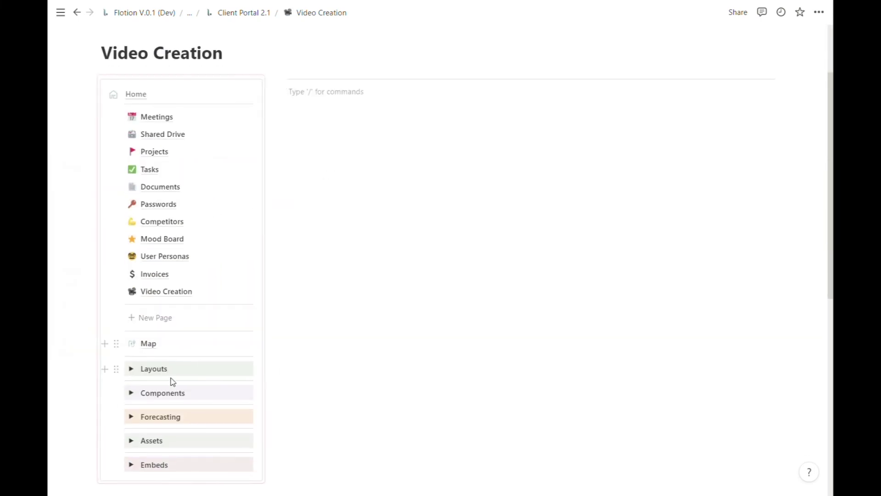
pyautogui.click(131, 392)
pyautogui.scroll(-1, 183, 383)
pyautogui.scroll(-8, 183, 383)
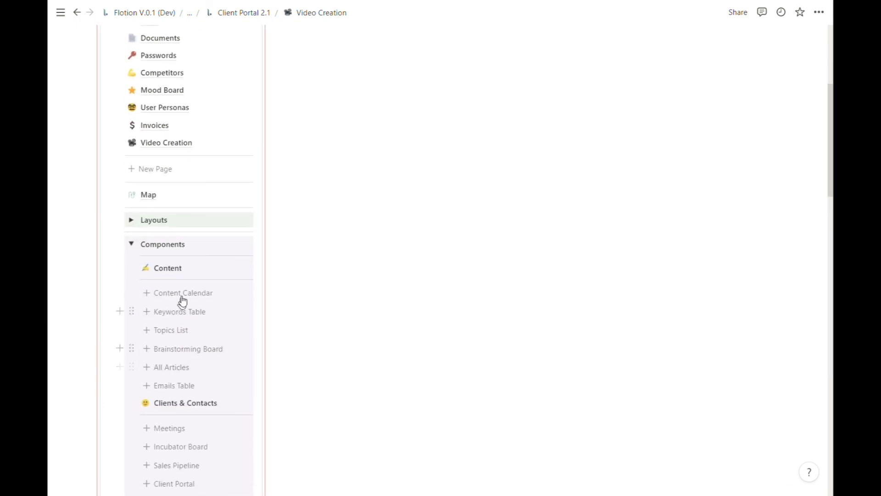
pyautogui.scroll(5, 183, 240)
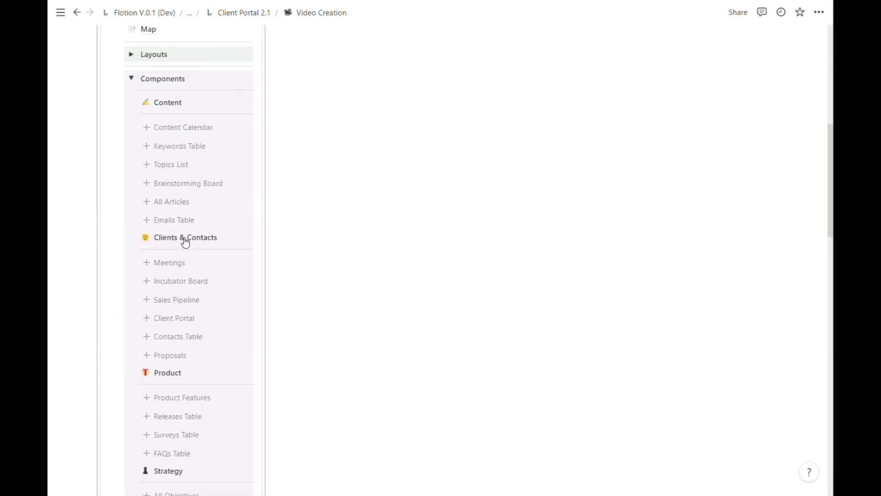
pyautogui.click(174, 248)
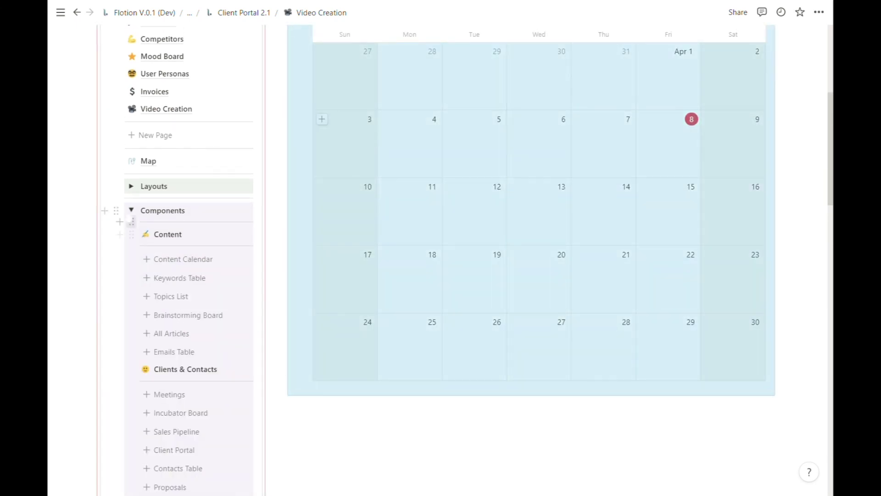
pyautogui.click(132, 222)
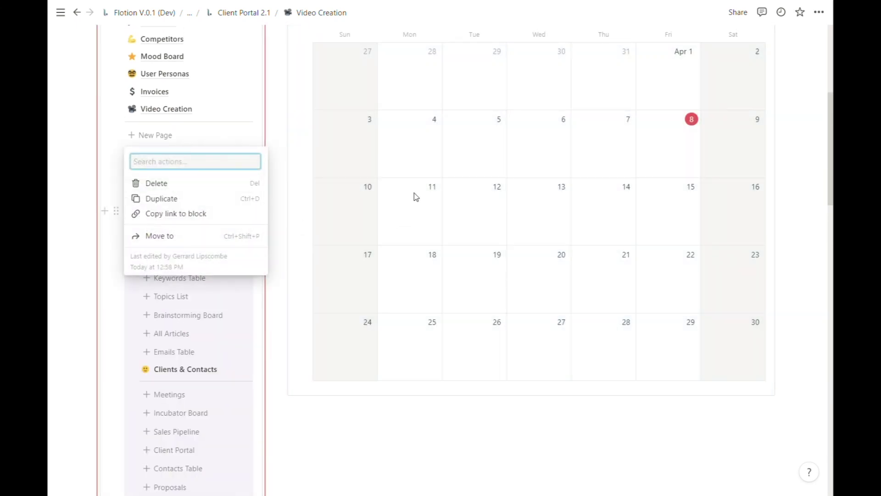
pyautogui.press('Escape')
pyautogui.click(133, 211)
# Visit the Meetings and Shared Drive pages to check their synced side menus
pyautogui.scroll(5, 137, 213)
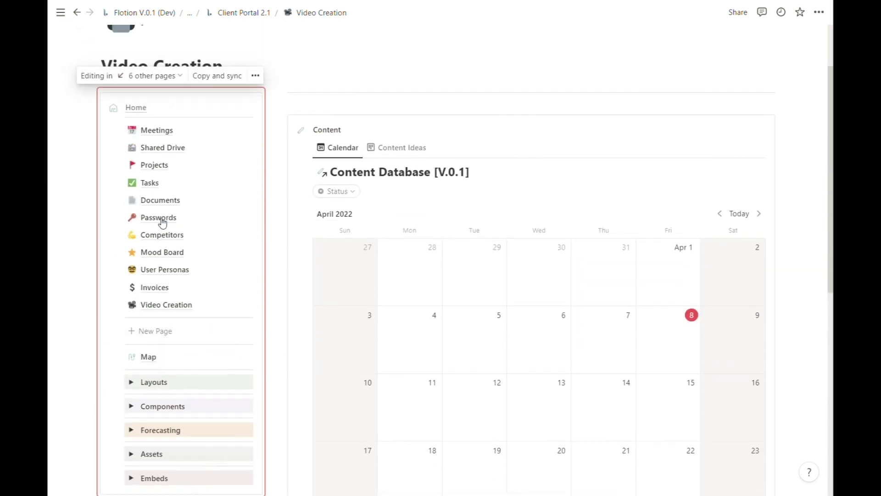
pyautogui.click(161, 133)
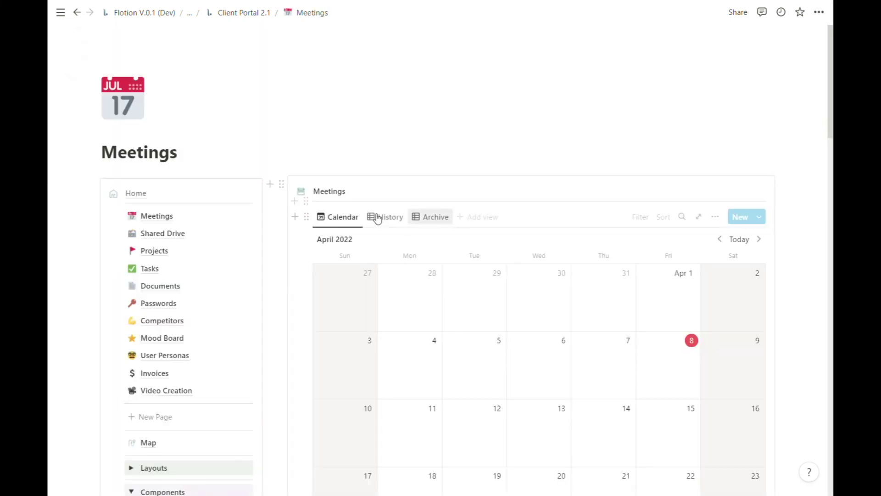
pyautogui.click(177, 234)
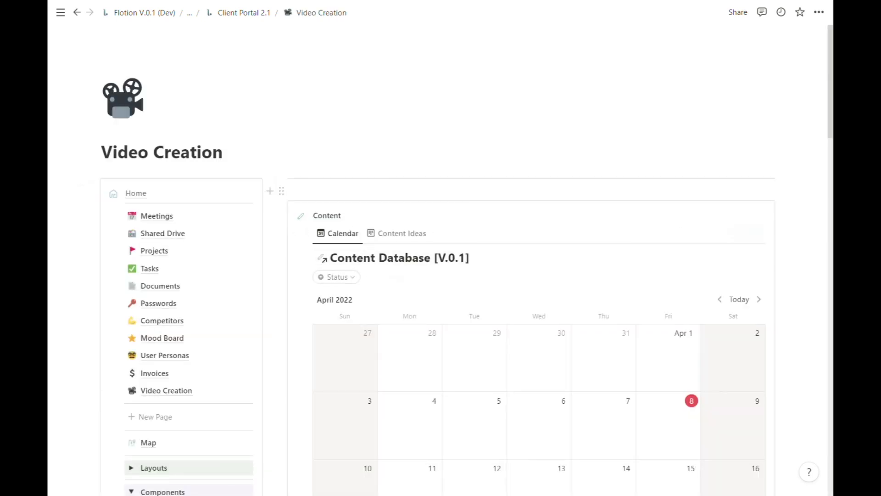
pyautogui.scroll(-20, 115, 491)
pyautogui.scroll(18, 115, 491)
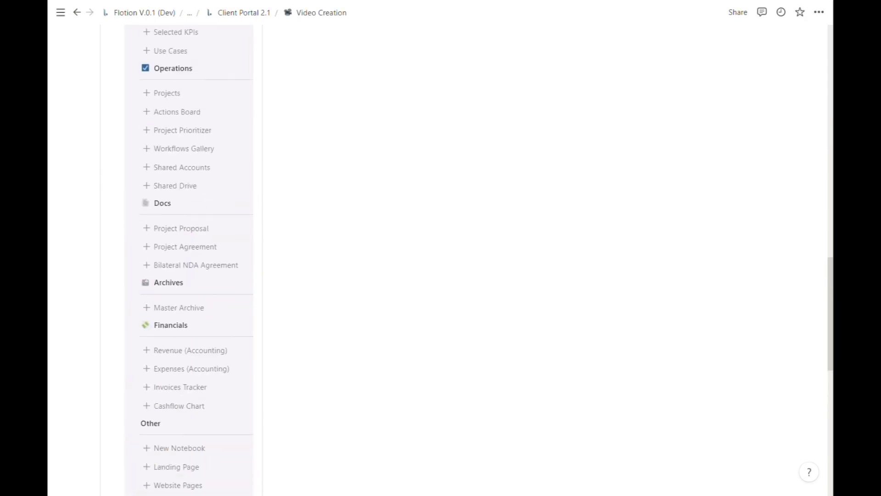
pyautogui.scroll(3, 409, 207)
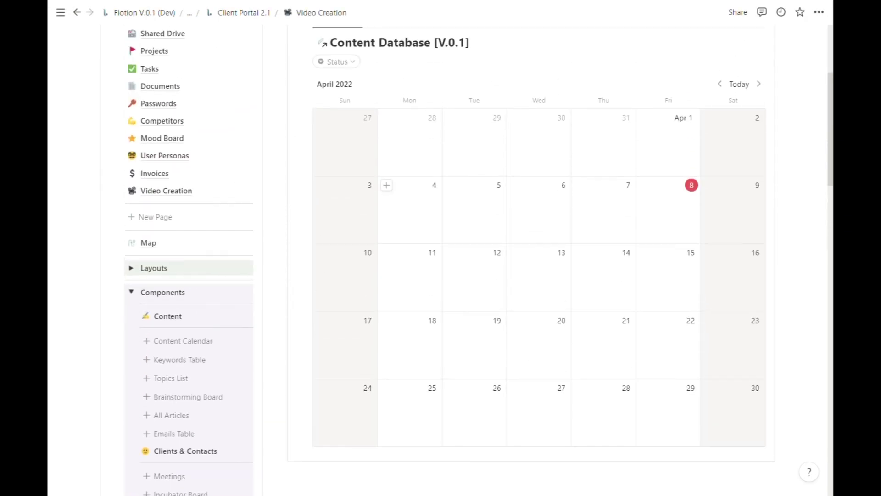
pyautogui.click(131, 292)
pyautogui.scroll(3, 212, 225)
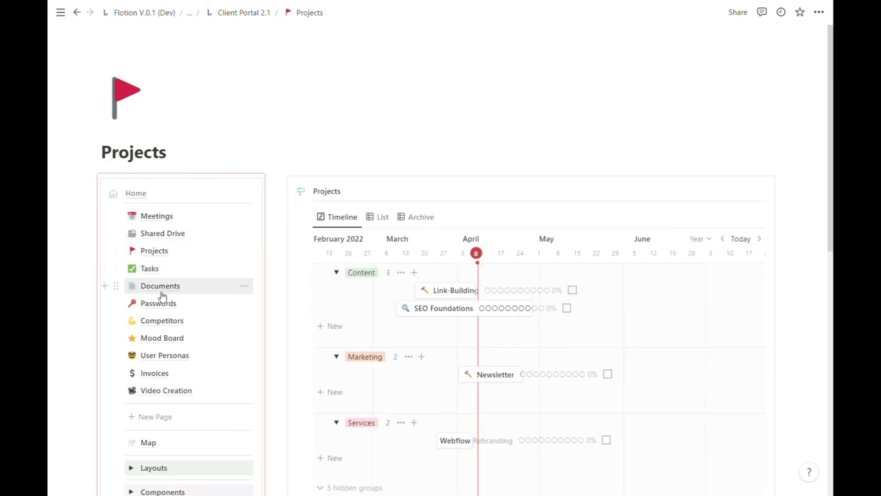
# Copy the synced side menu block from the Client Portal 2.1 page
pyautogui.click(161, 292)
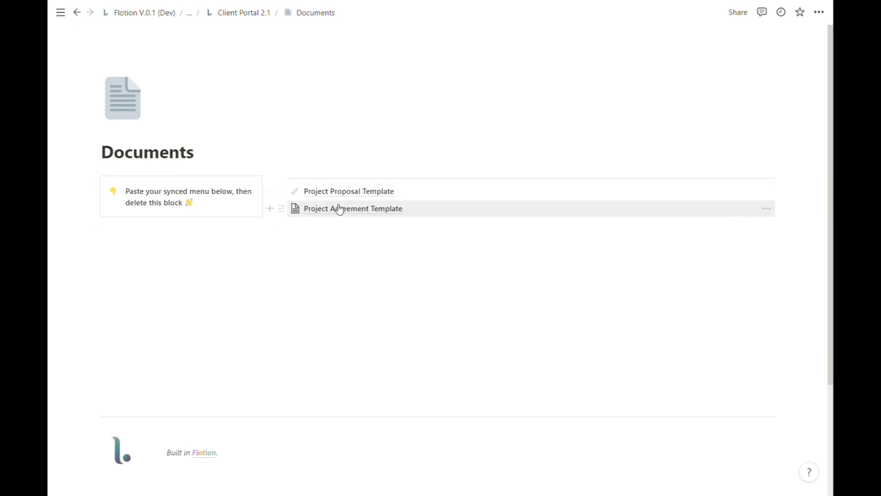
pyautogui.click(244, 12)
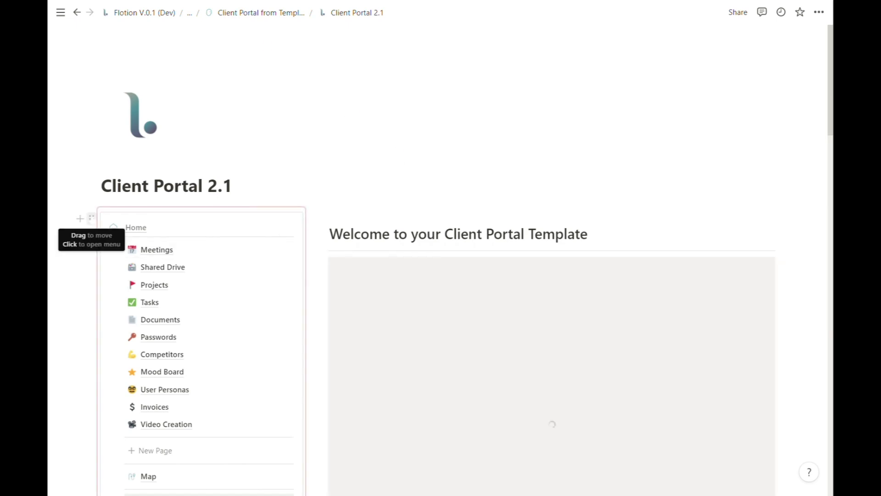
pyautogui.click(92, 223)
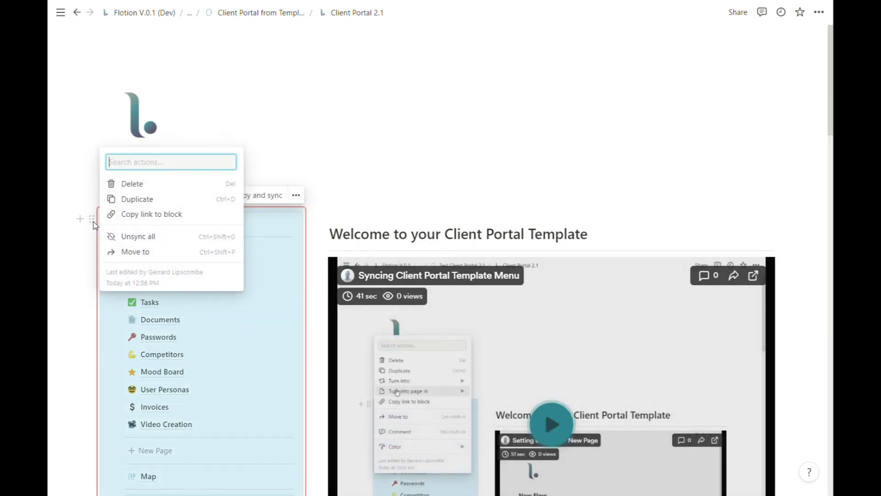
pyautogui.press('Escape')
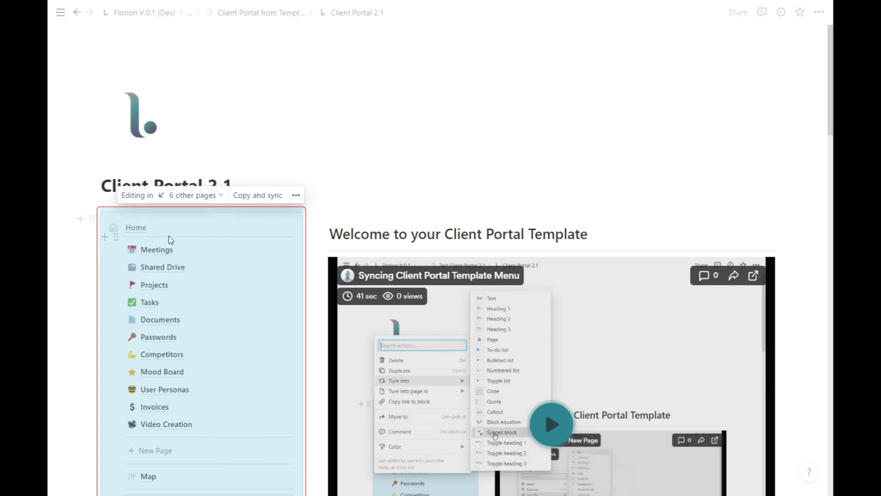
pyautogui.scroll(-1, 175, 237)
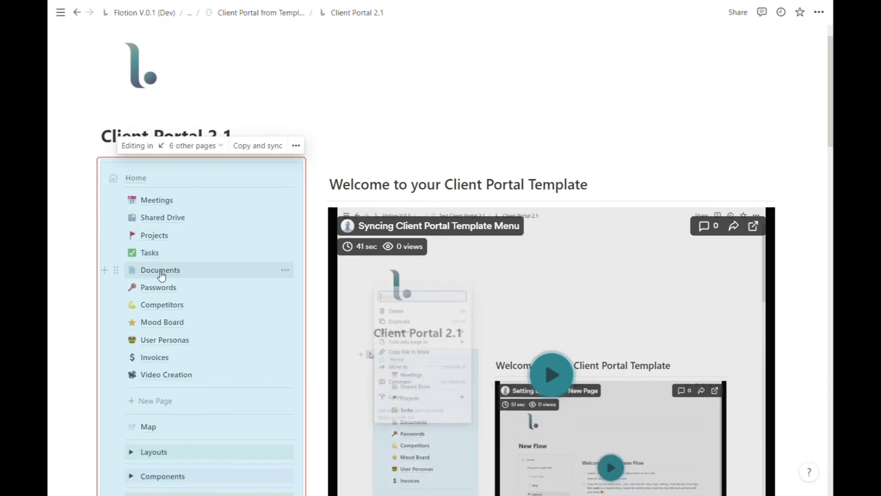
# Paste the synced Home menu into Documents in a new block below the instruction callout
pyautogui.click(178, 271)
pyautogui.click(82, 184)
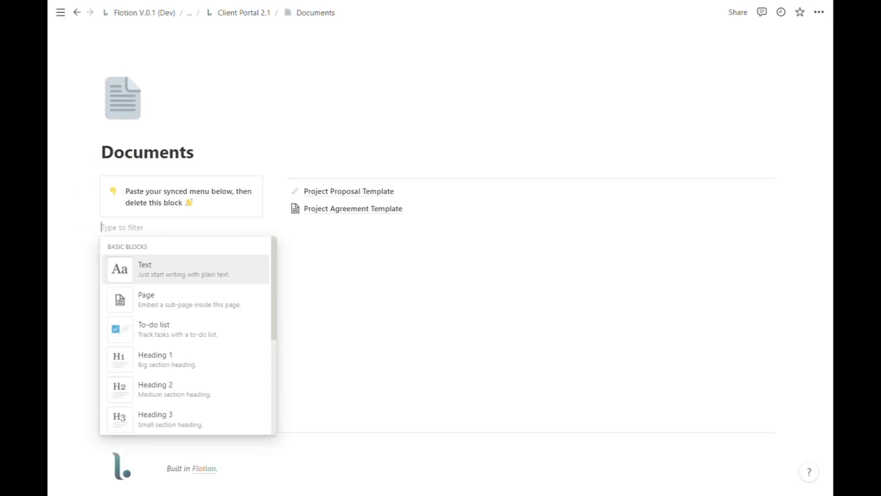
pyautogui.hotkey('ctrl', 'v')
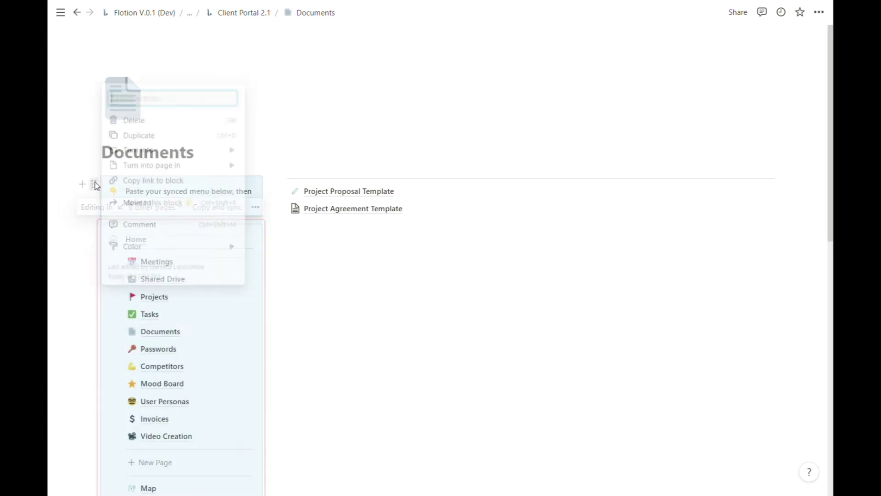